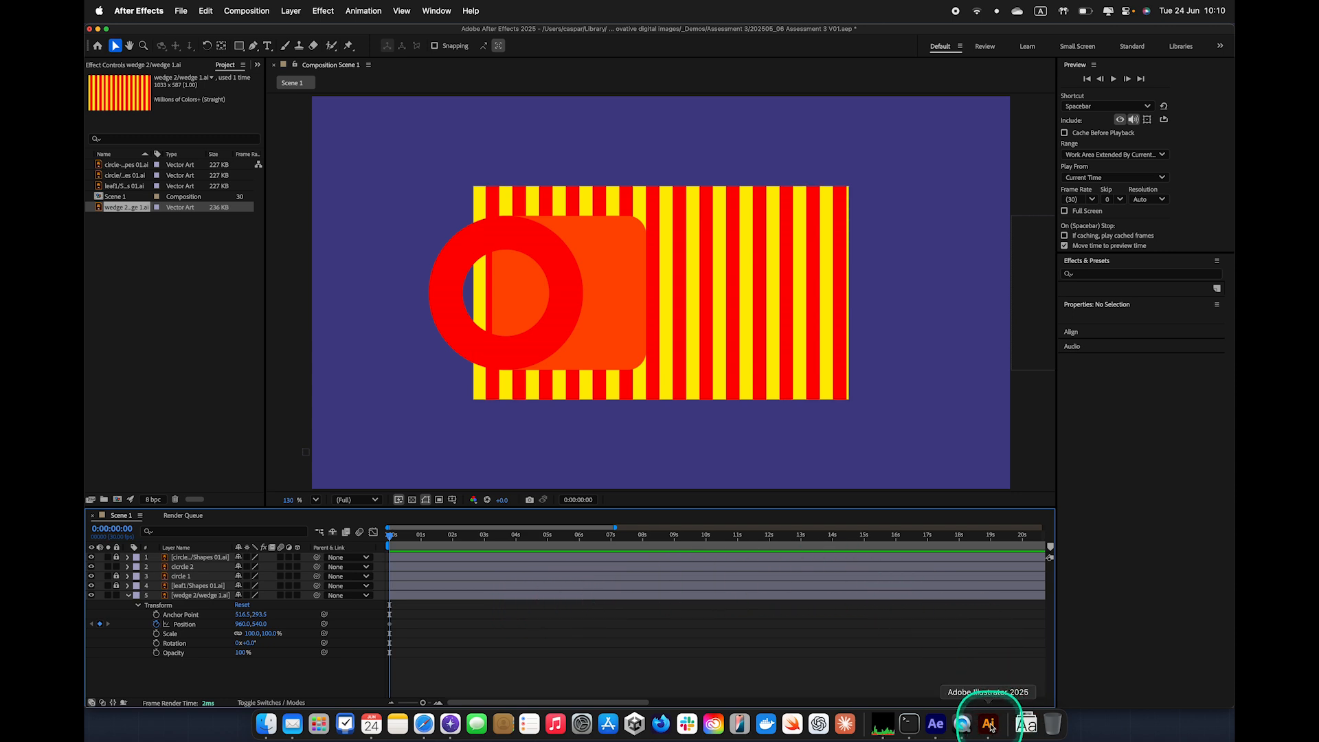
- Switch to Illustrator to examine the X and Y axes diagram, and return to After Effects
left_click(989, 725)
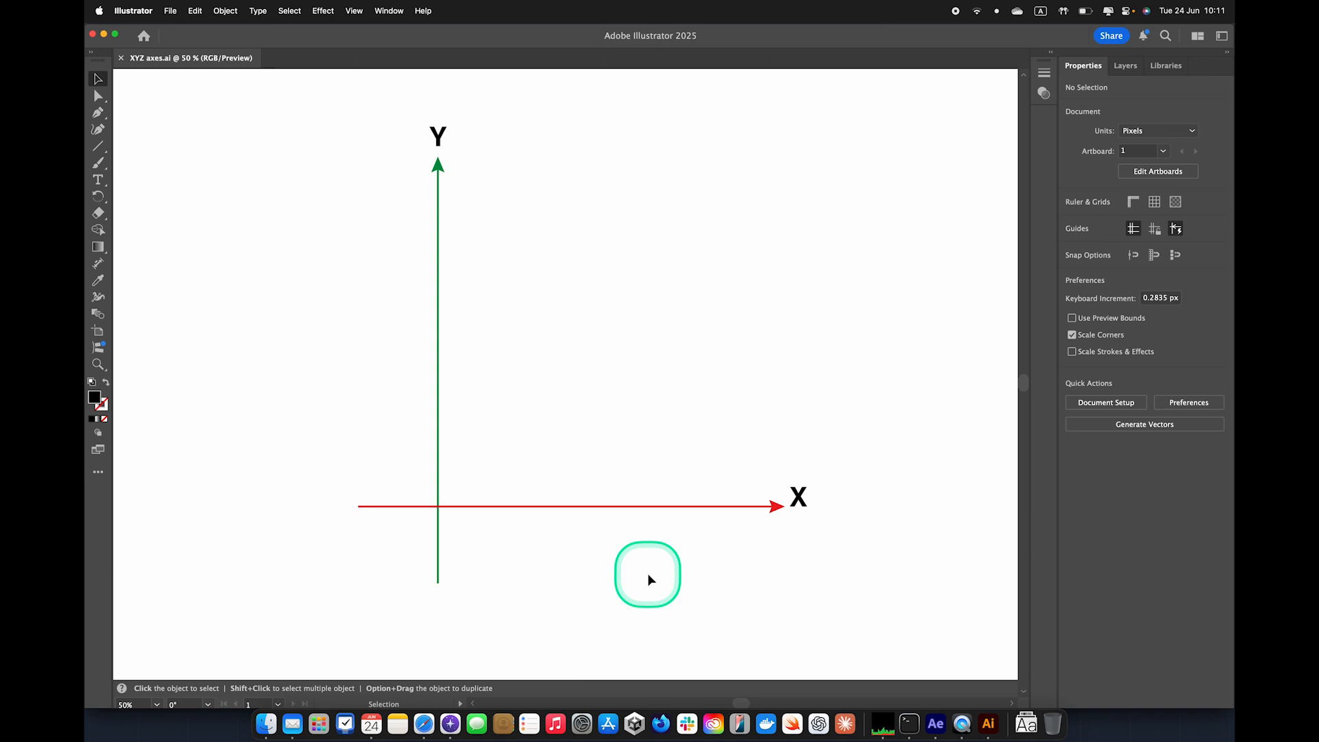
left_click(936, 725)
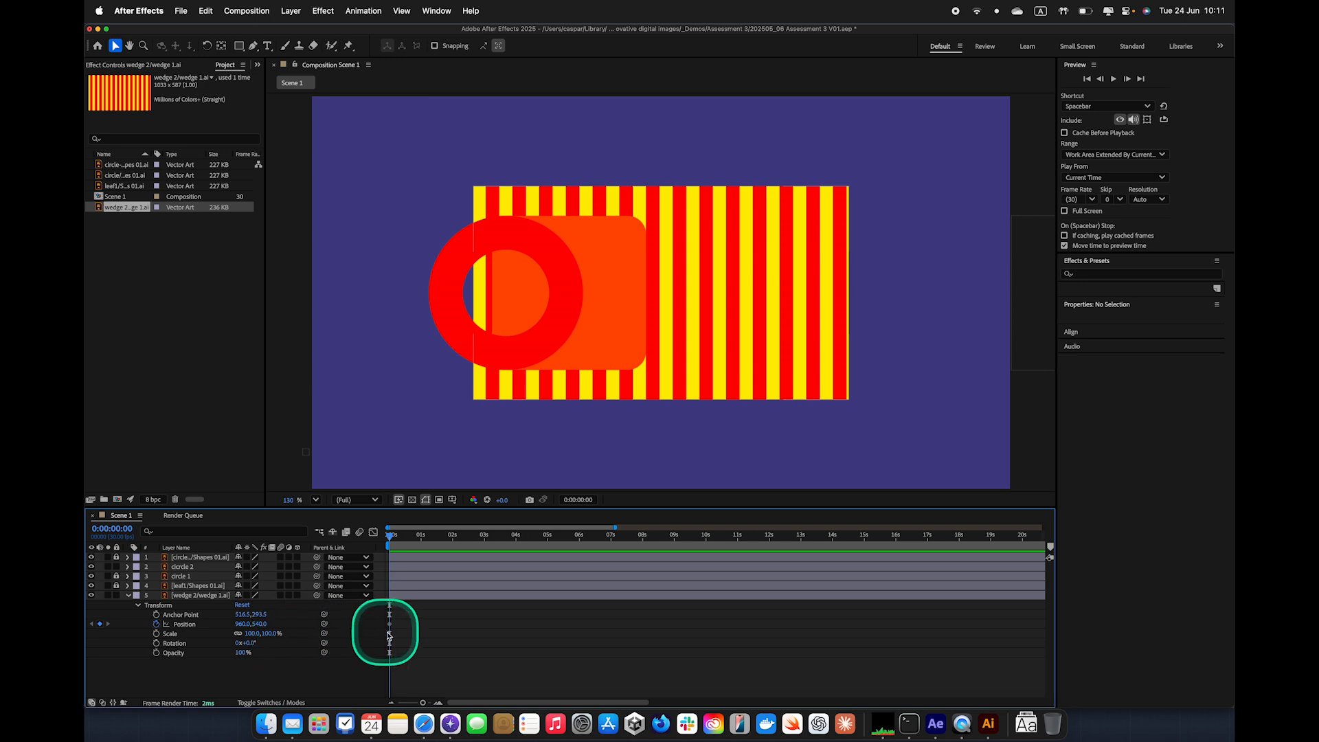
- Add a Position keyframe to the striped wedge 2 layer at 0:00:05:28 with X set to -300
left_click(666, 390)
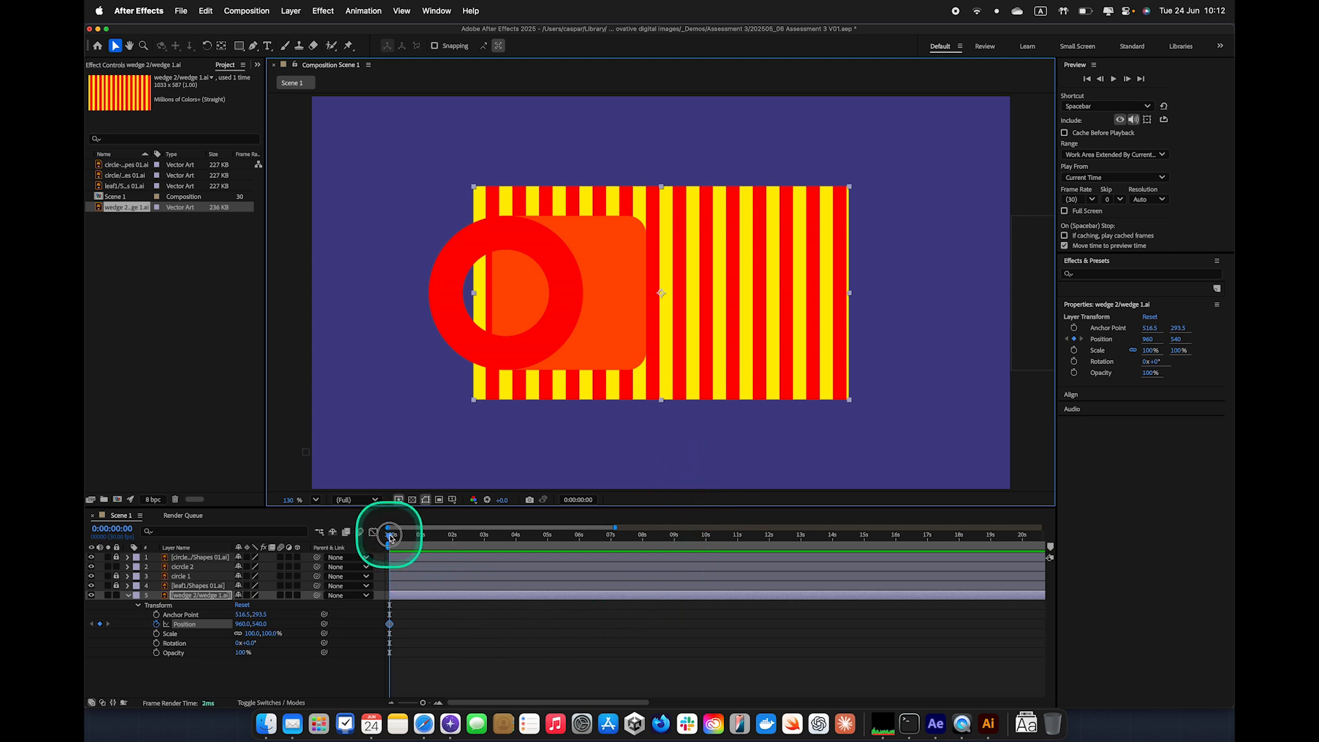
left_click_drag(389, 536, 577, 542)
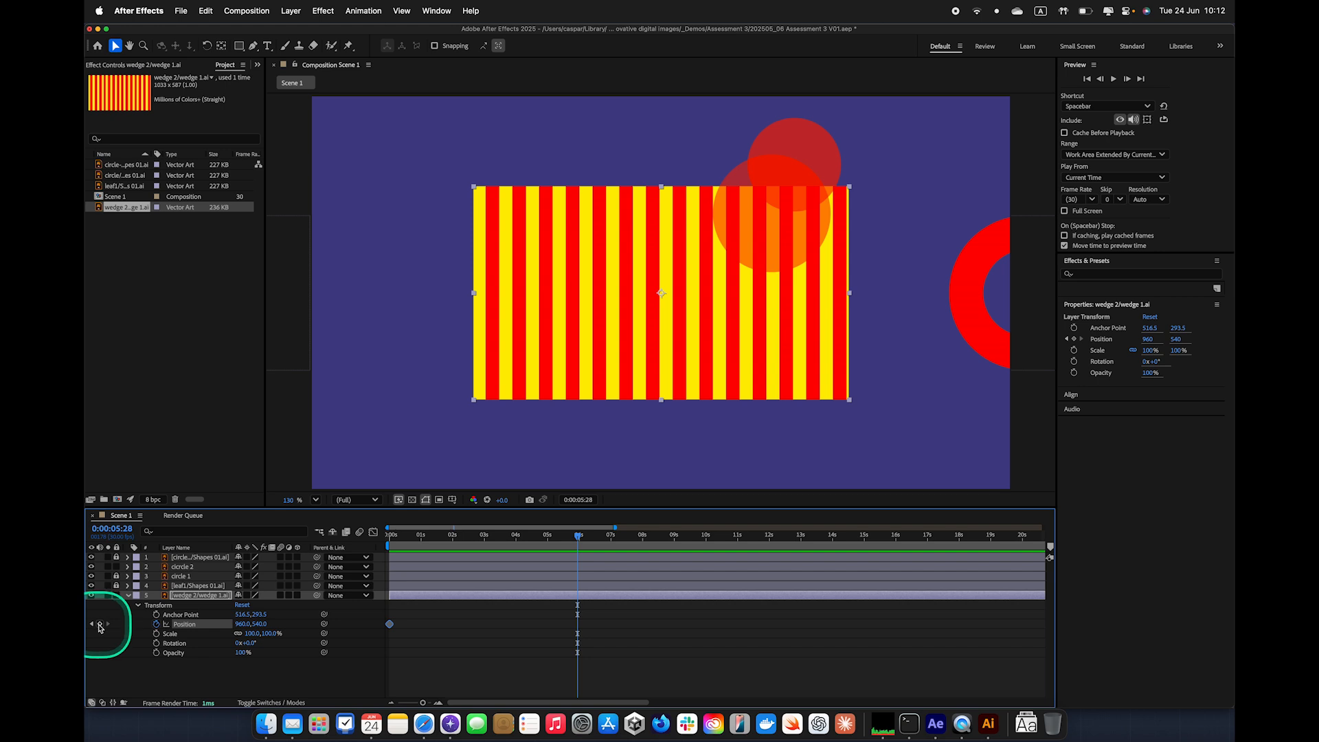
left_click(100, 625)
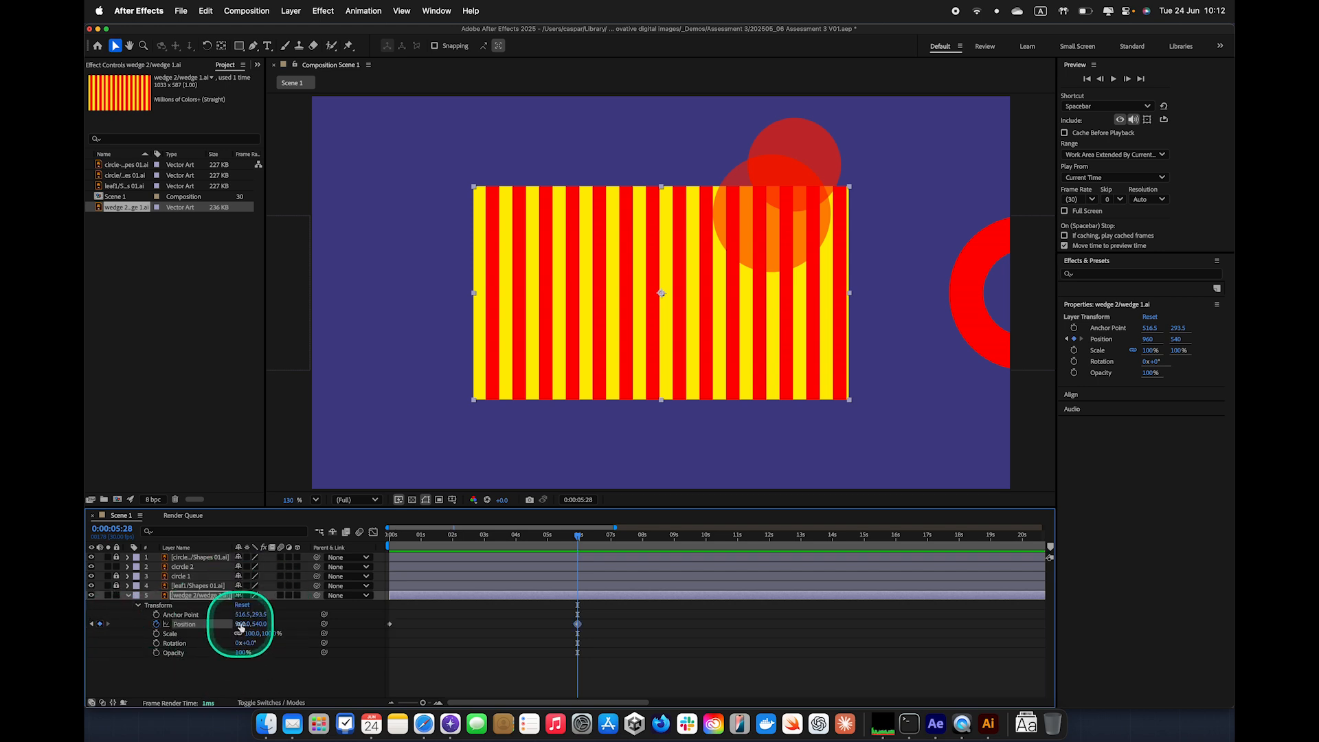
mouse_move(244, 627)
left_mouse_down()
mouse_move(200, 622)
mouse_move(244, 625)
left_mouse_up()
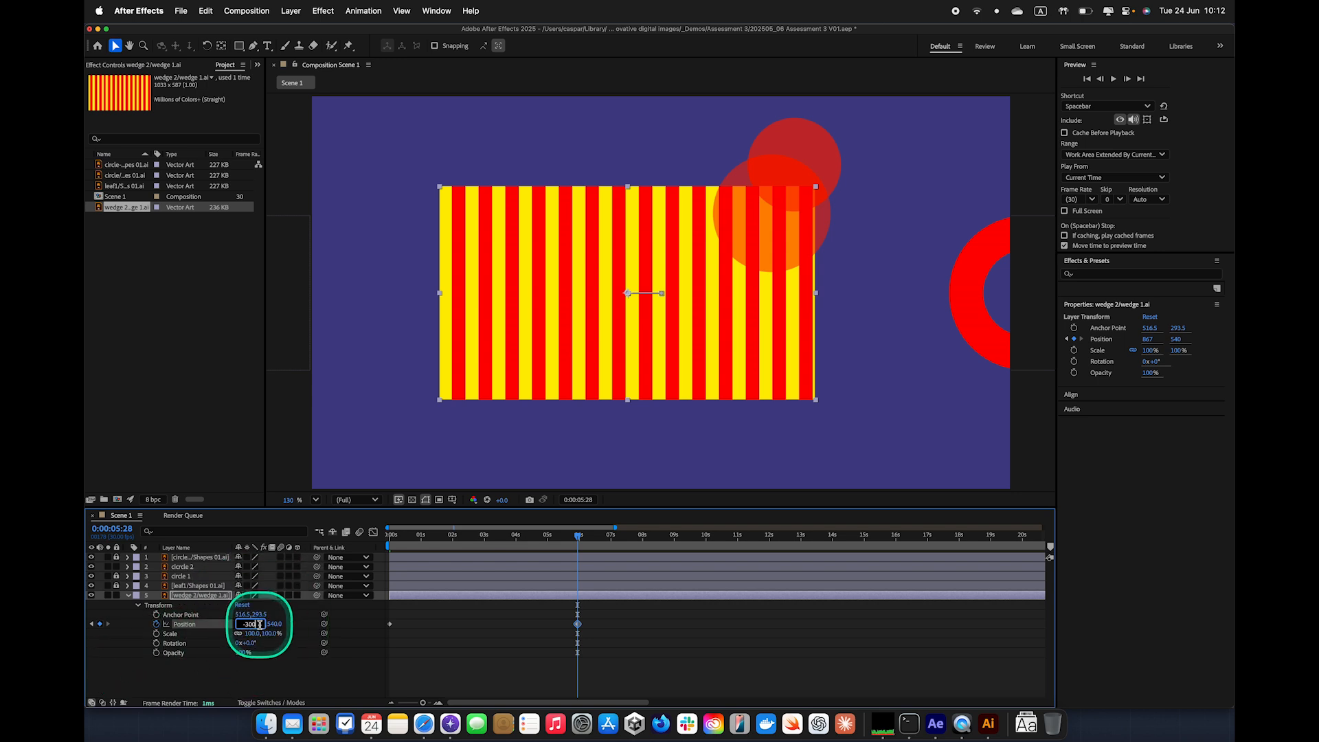
key("Return")
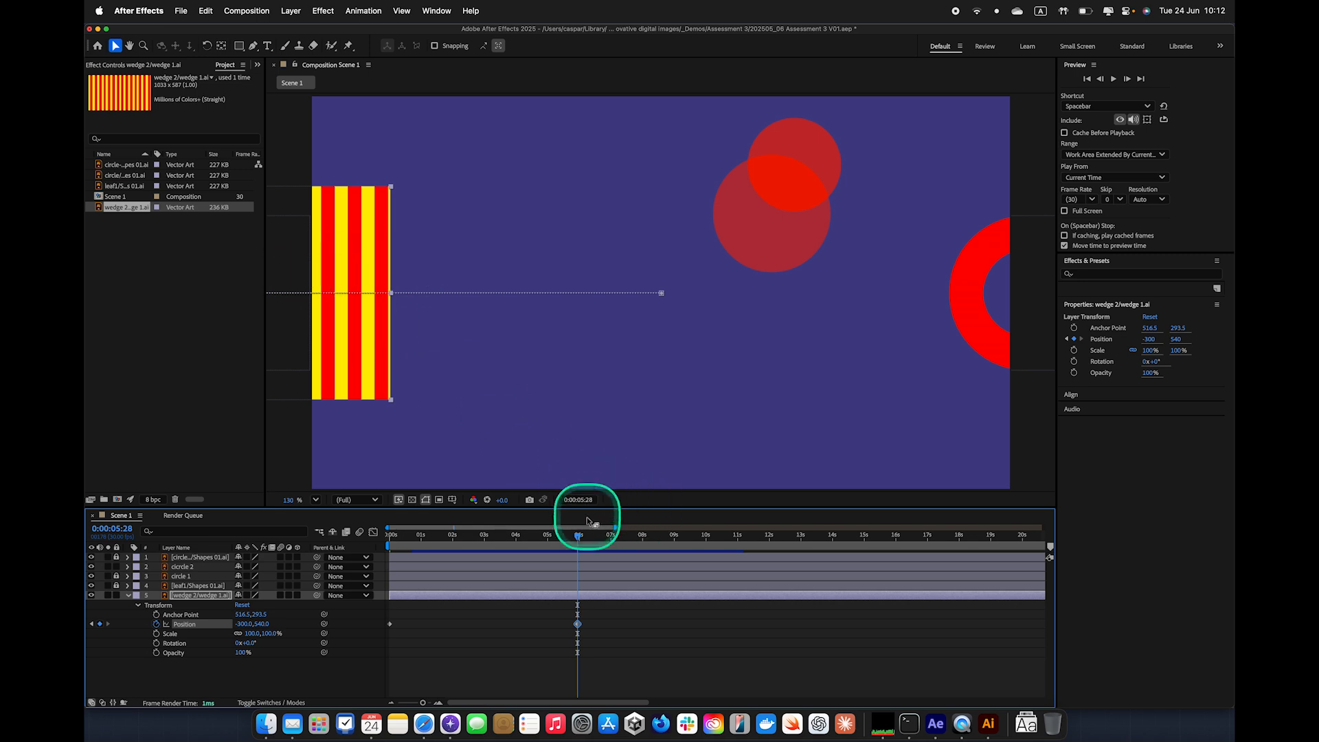
- Play the wedge layer's sideways motion from the start of the composition
left_click_drag(577, 535, 388, 539)
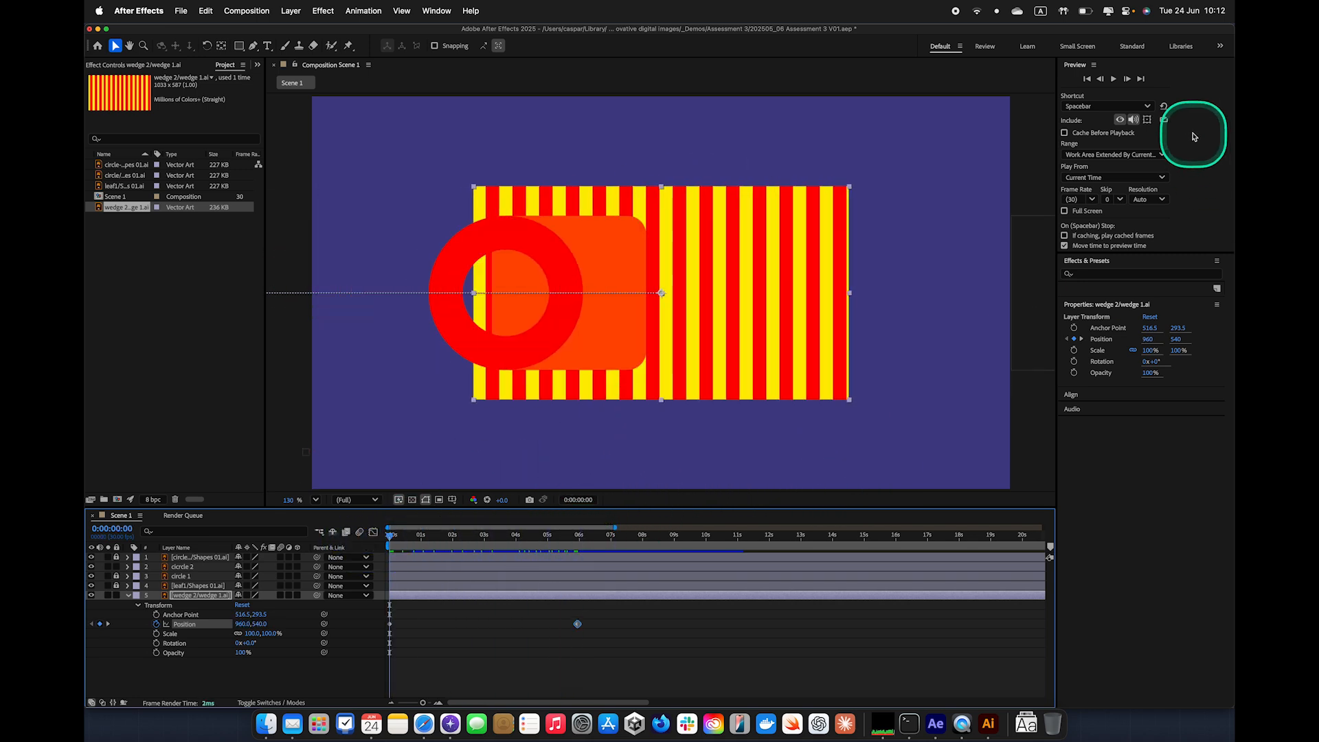
left_click(1115, 79)
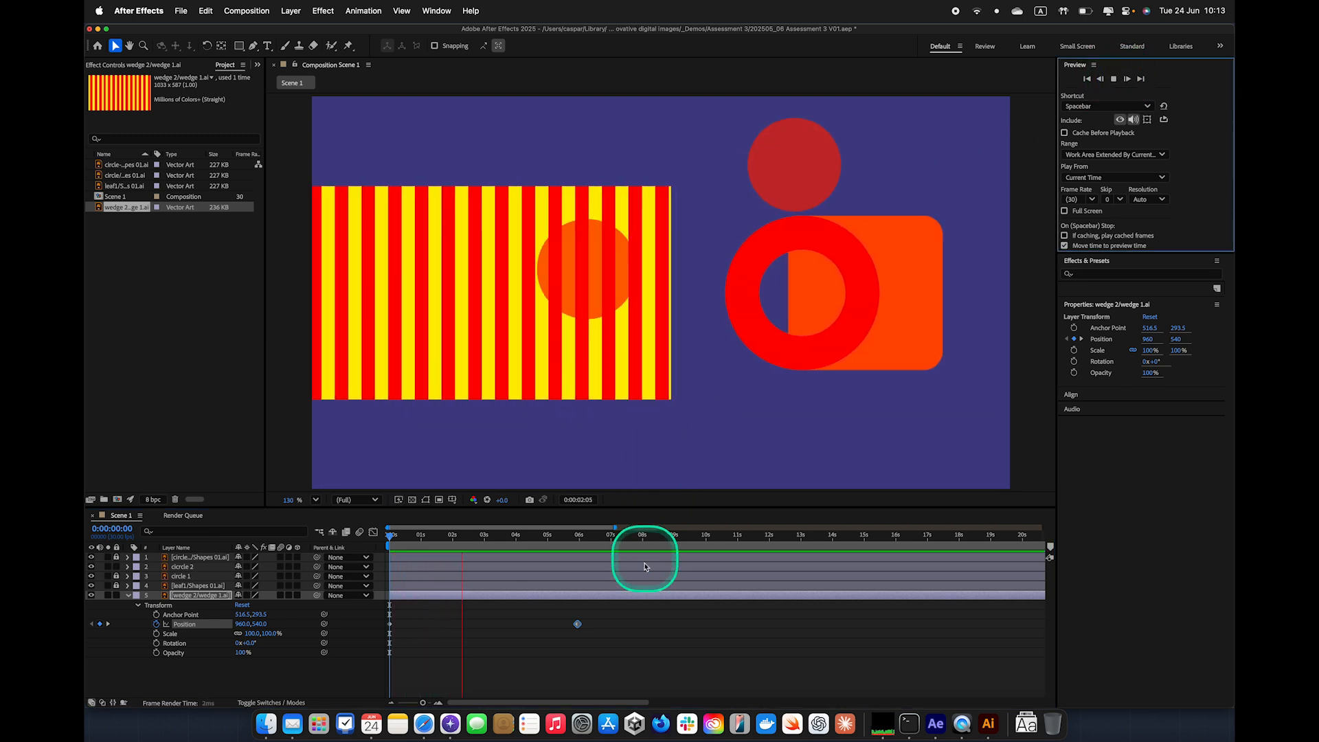
left_click(1115, 80)
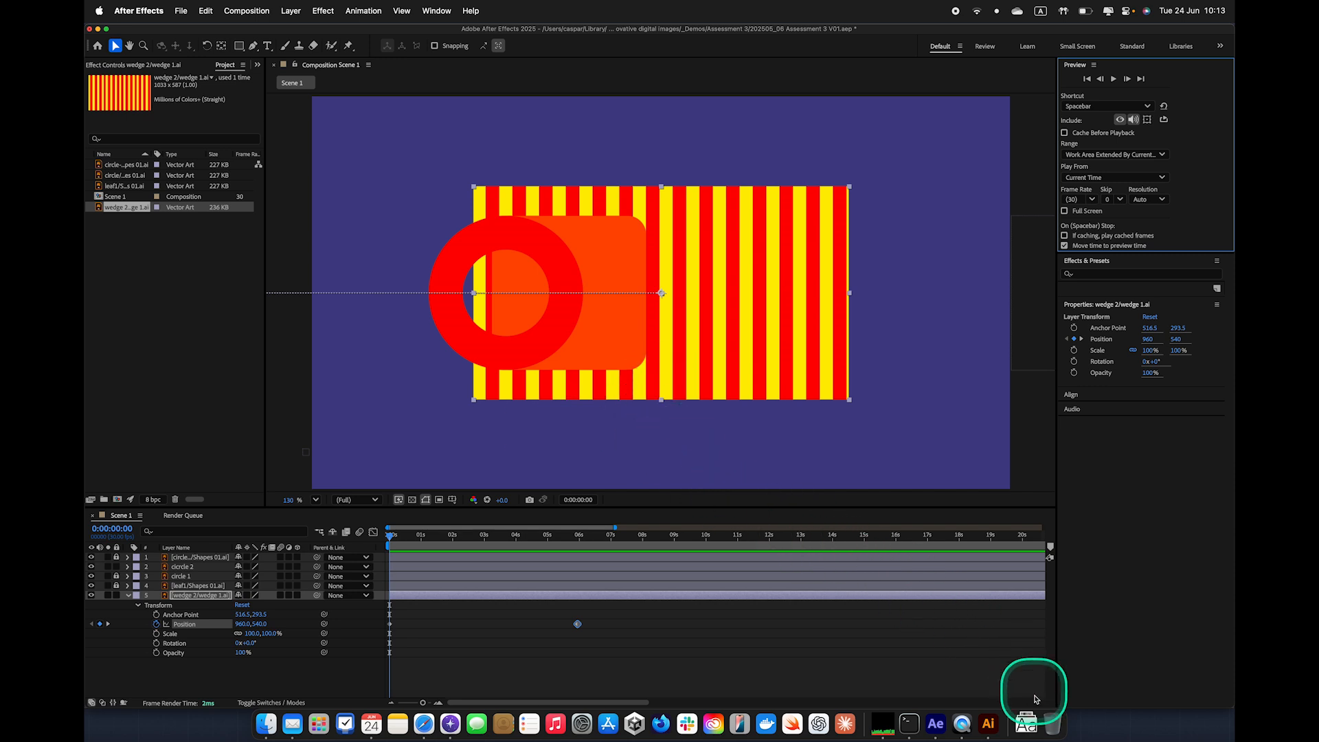
- In Illustrator, paste the blue Z axis with its label in place on the axes diagram, and return to After Effects
left_click(988, 727)
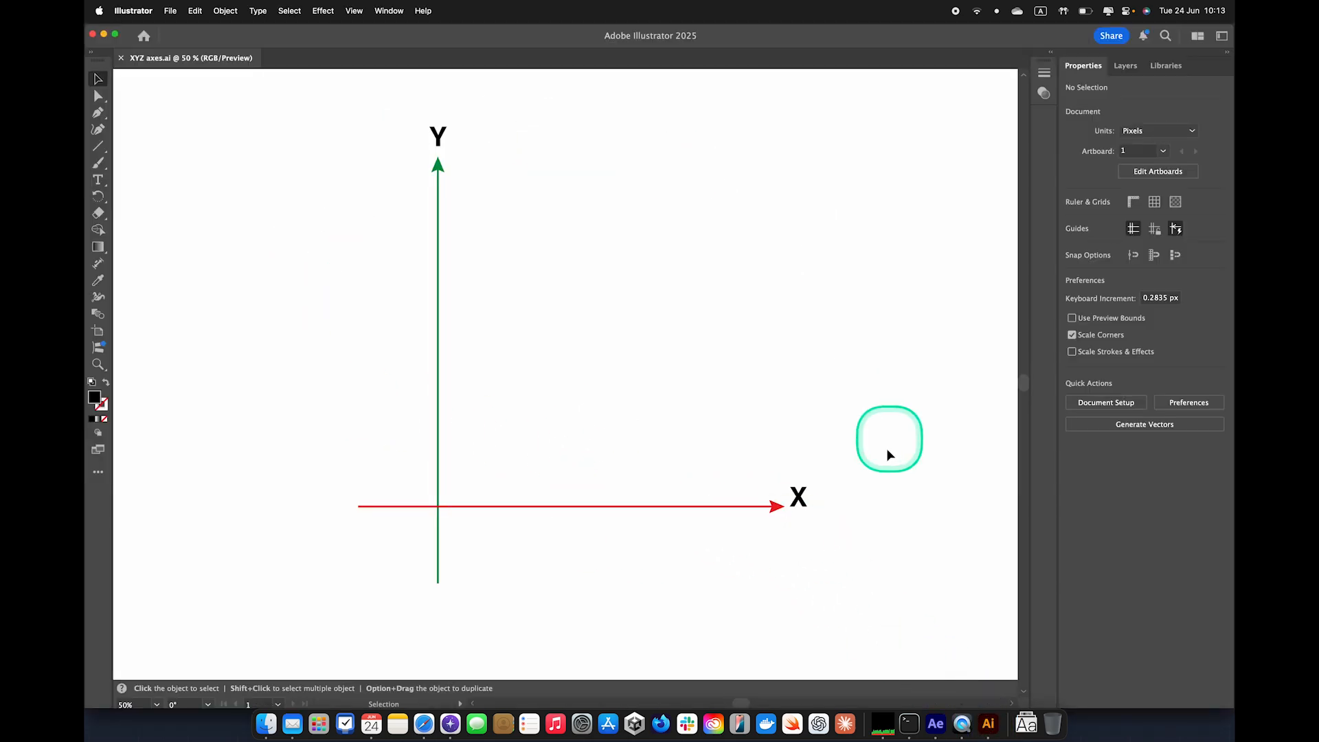
key("shift+super+v")
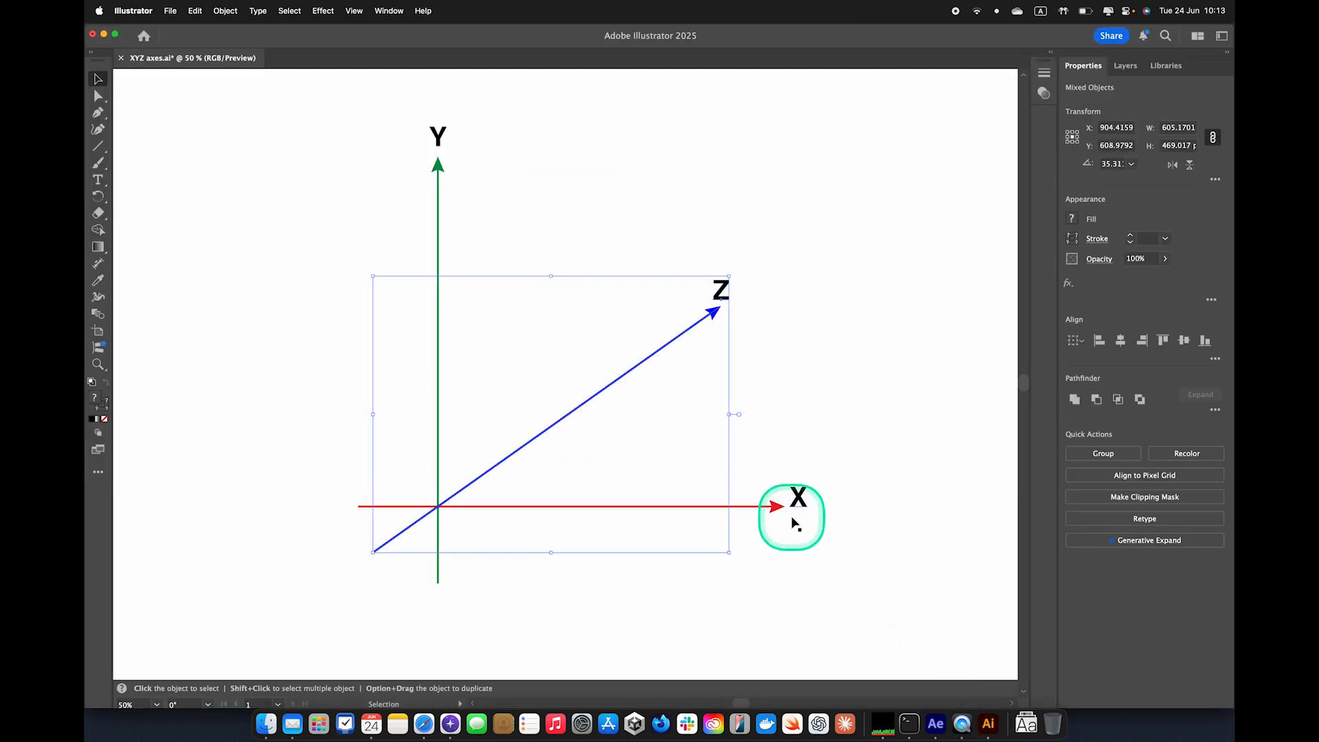
left_click(799, 541)
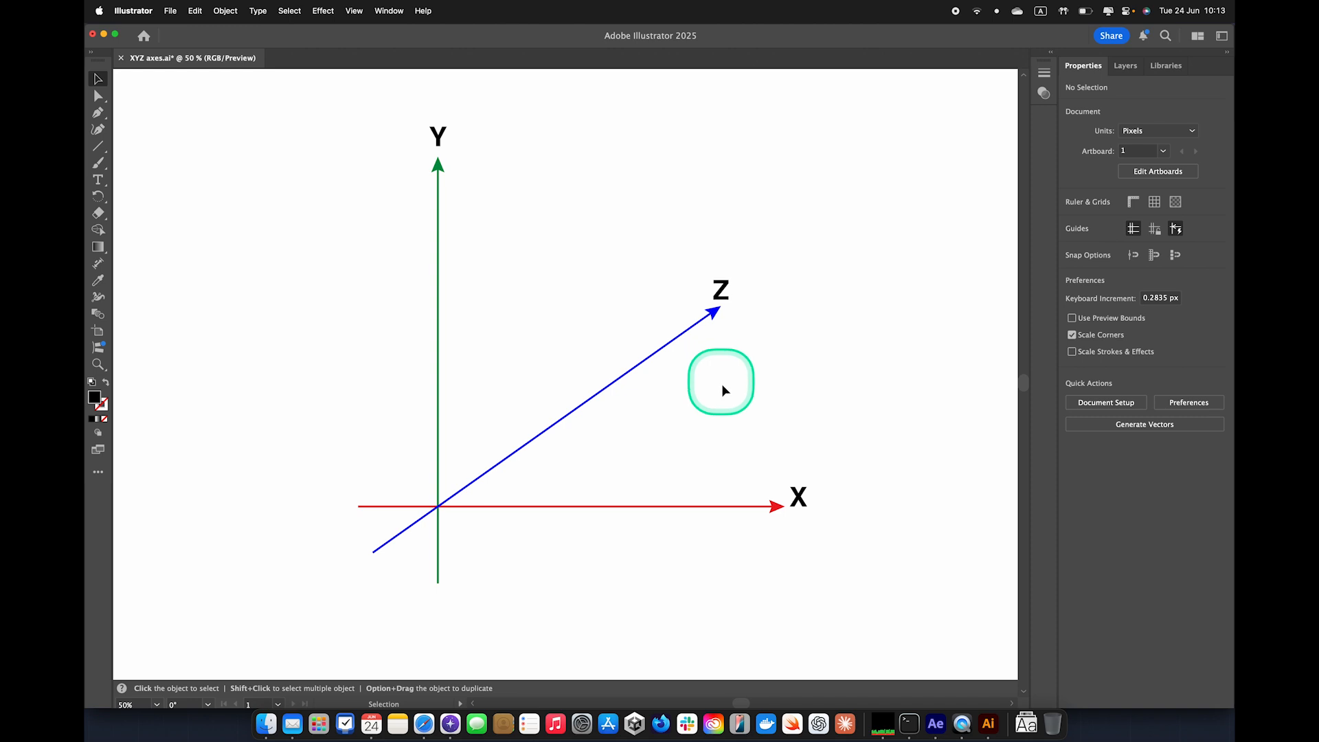
key("super+Tab")
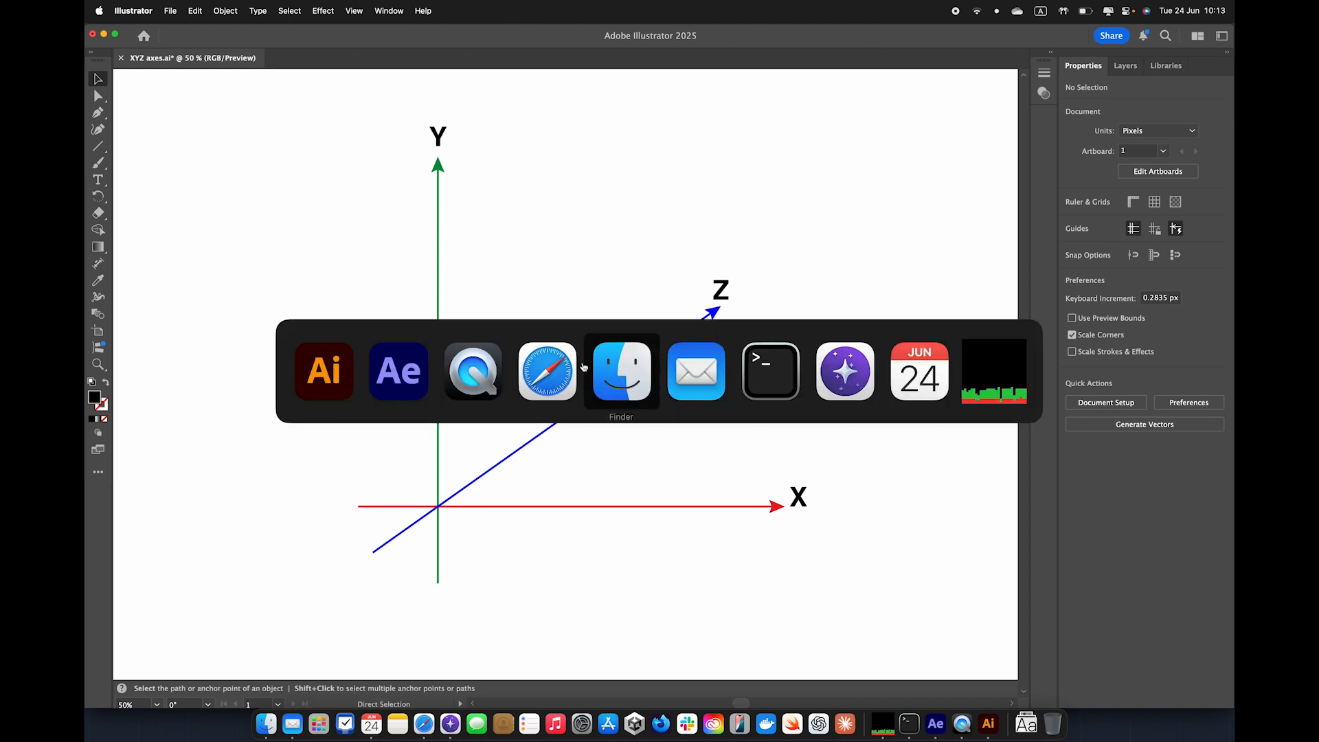
left_click(421, 376)
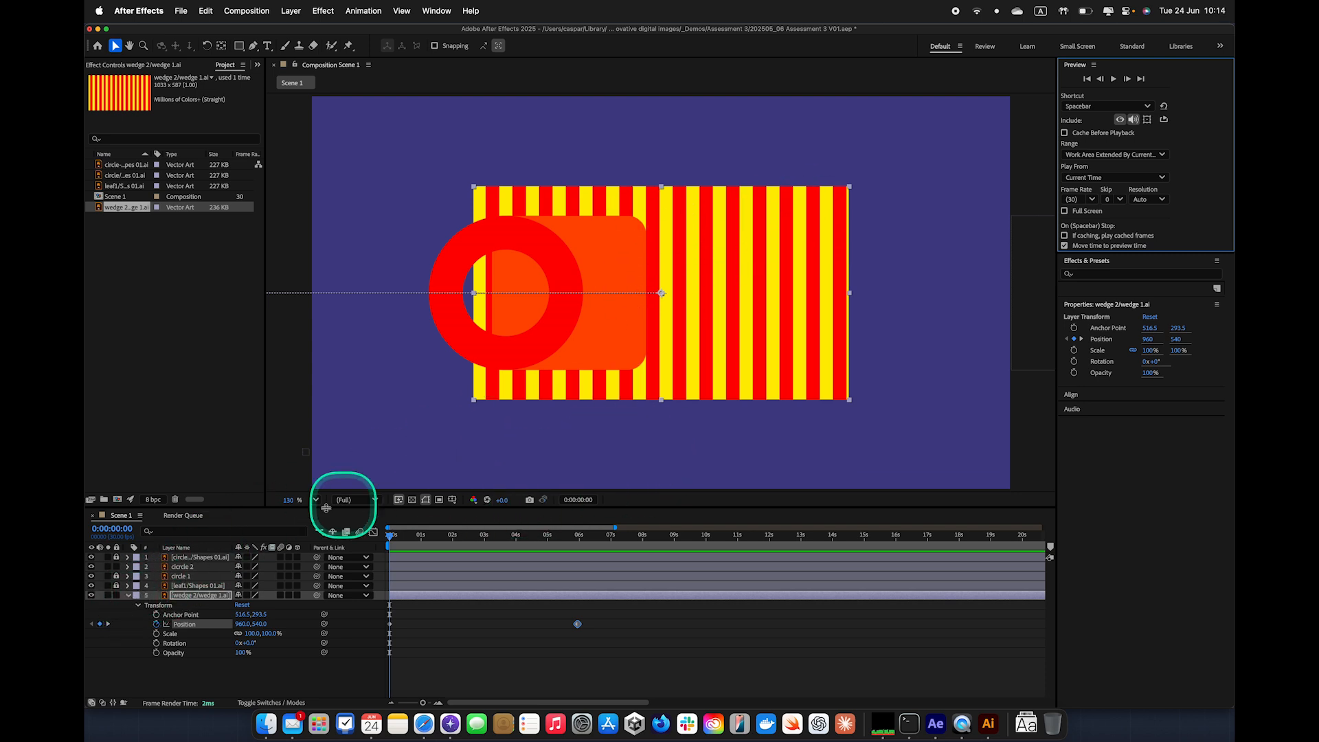
- Make the striped wedge 2 layer a 3D layer and expand its Transform properties
left_click(129, 597)
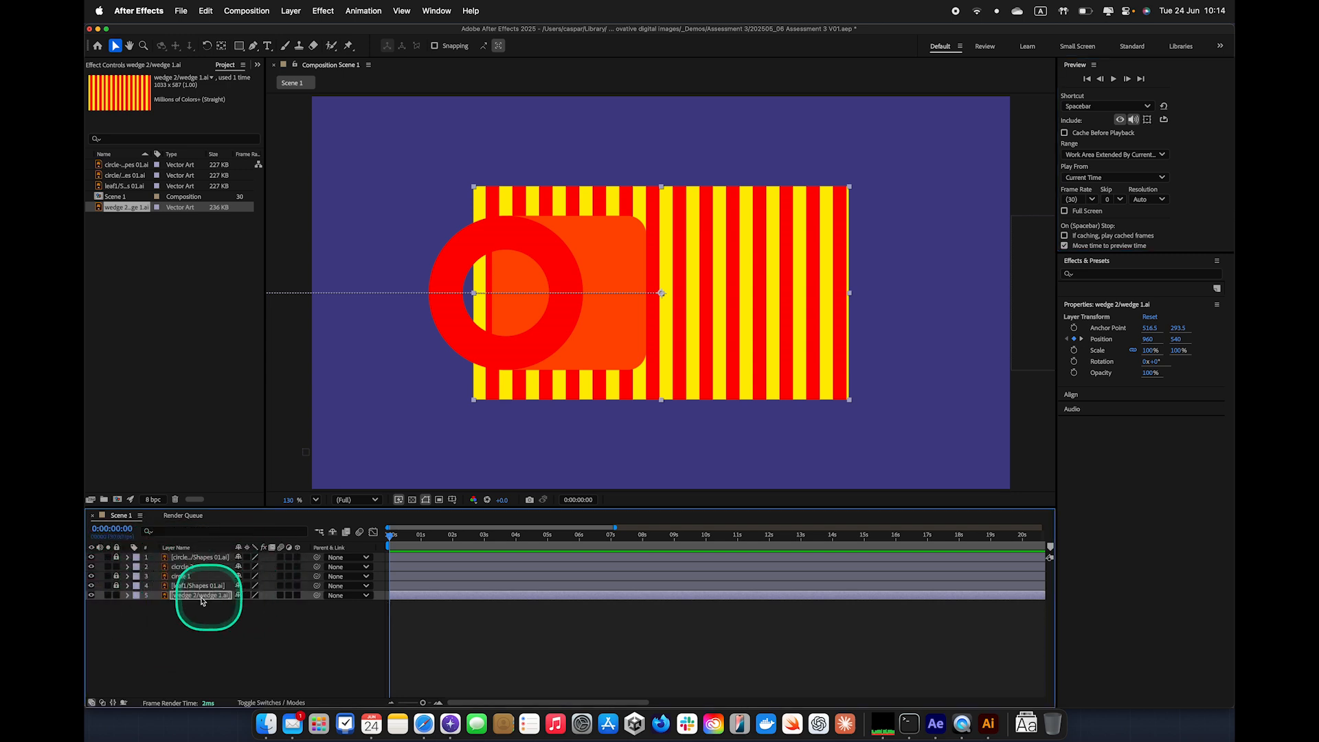
left_click(156, 600)
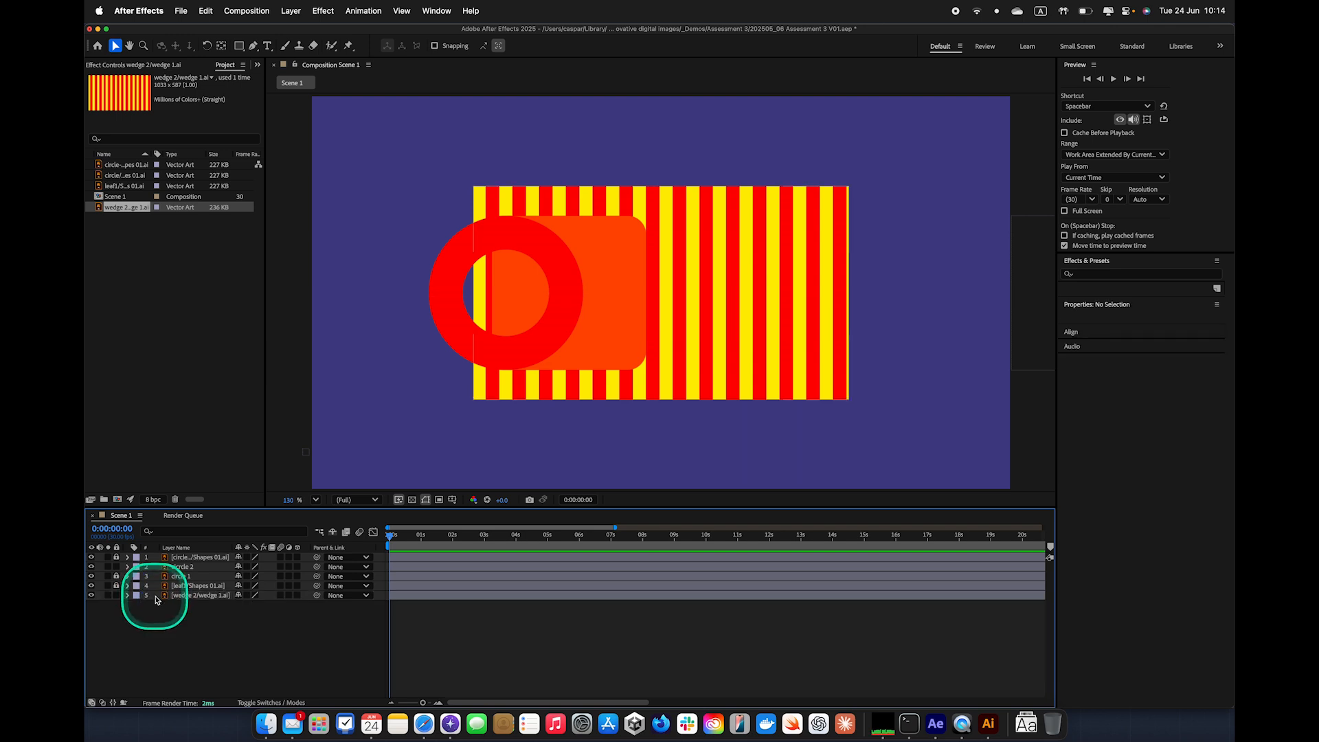
left_click(180, 597)
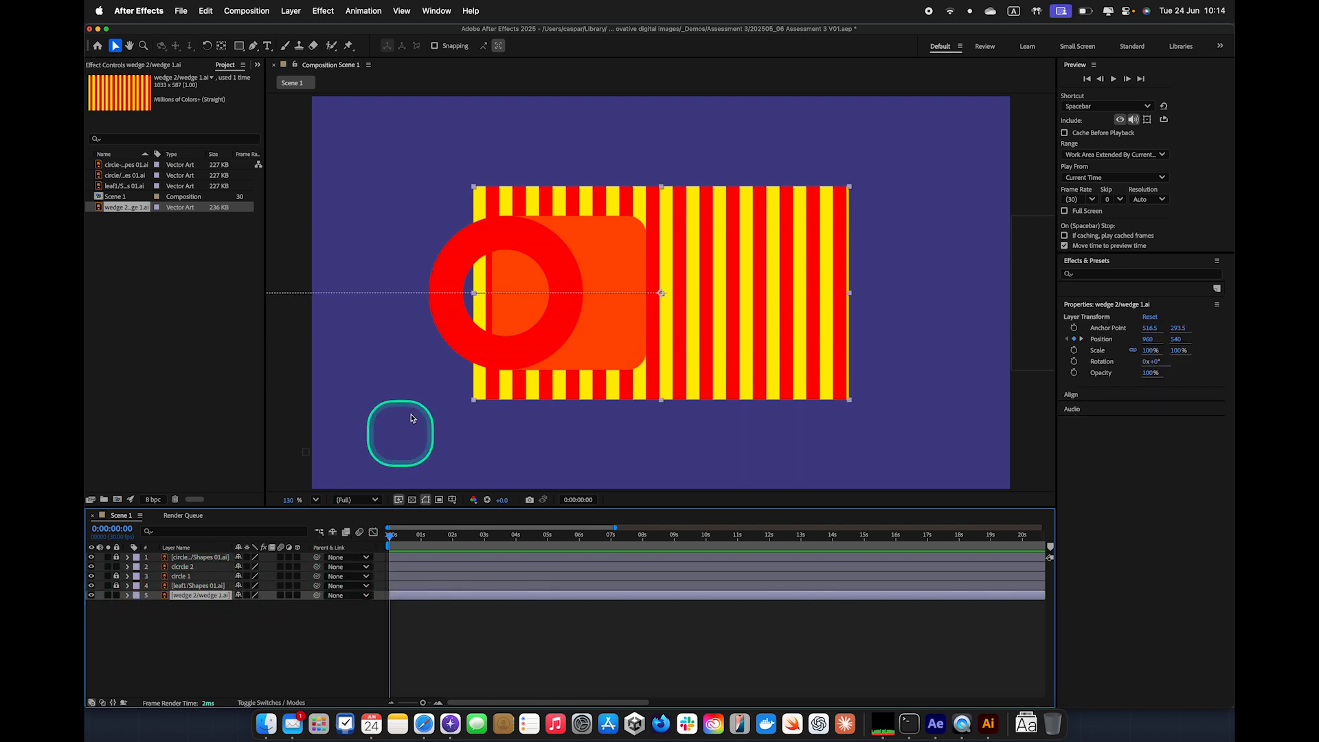
left_click(291, 12)
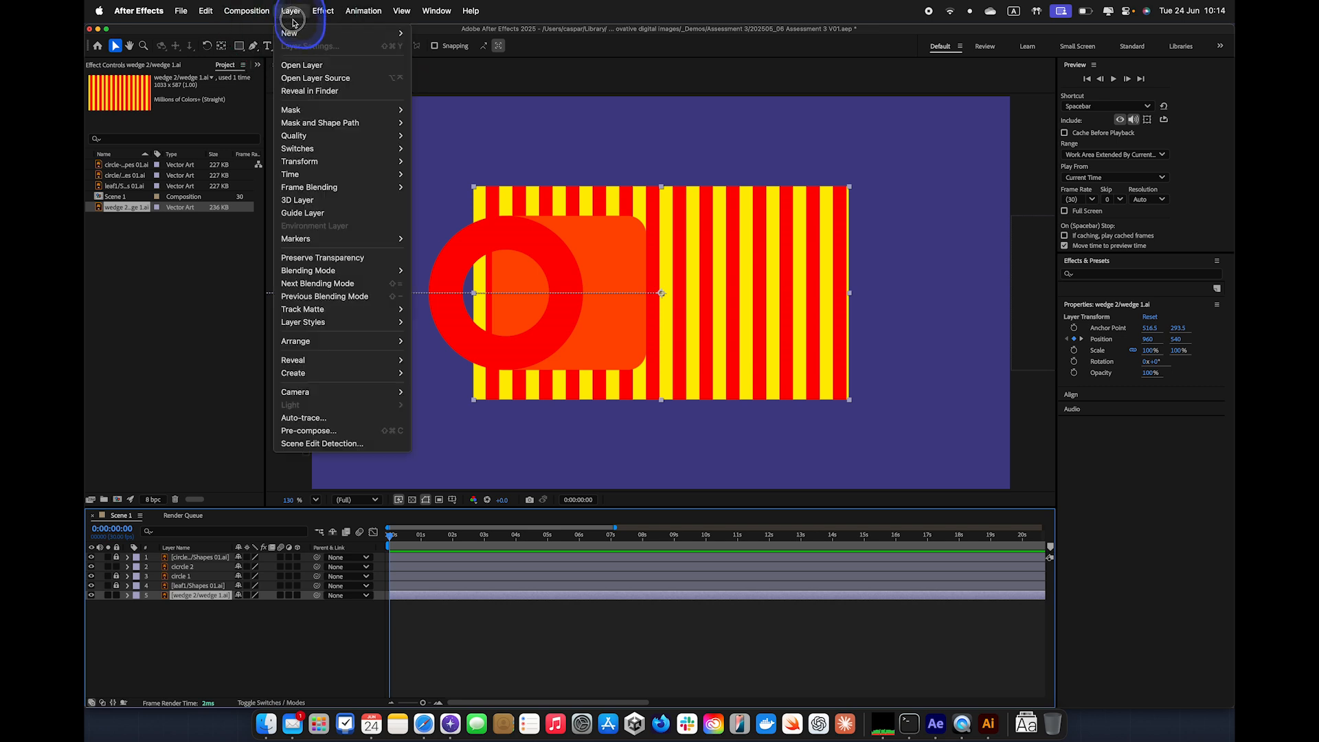
left_click(297, 200)
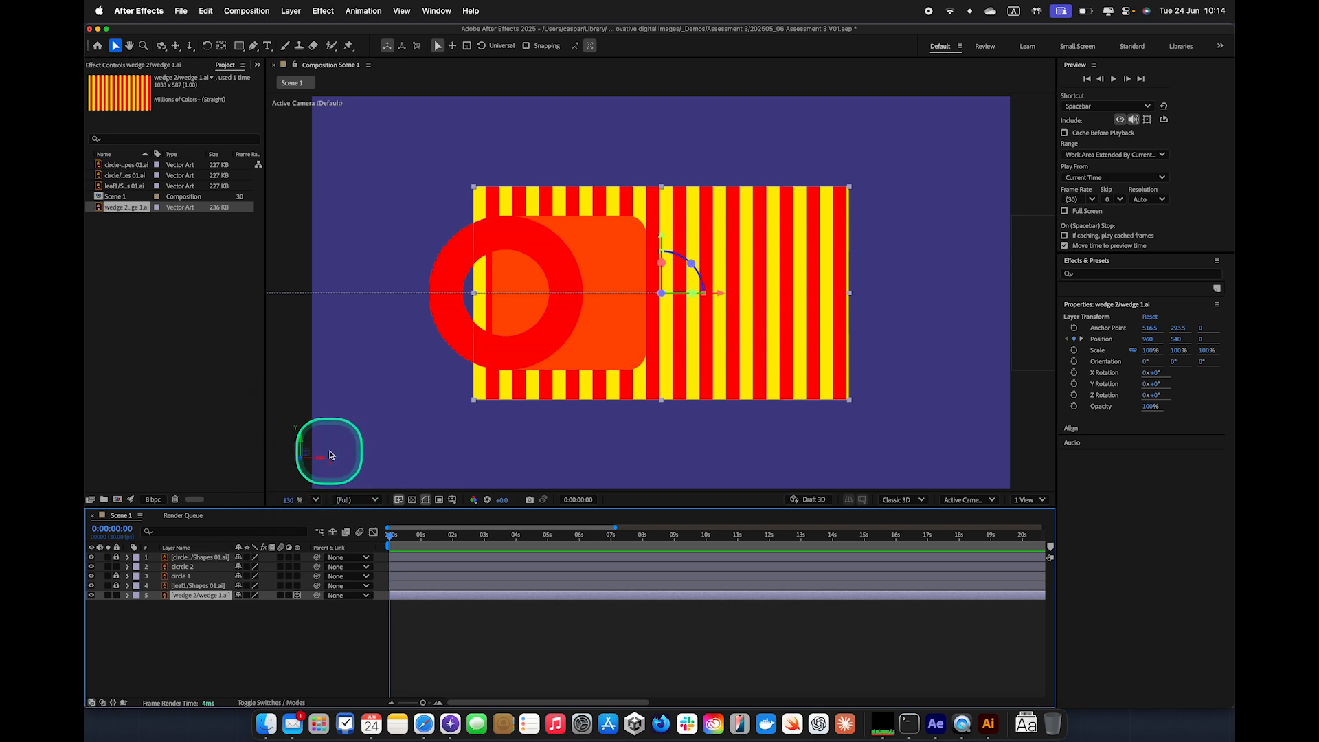
left_click(126, 596)
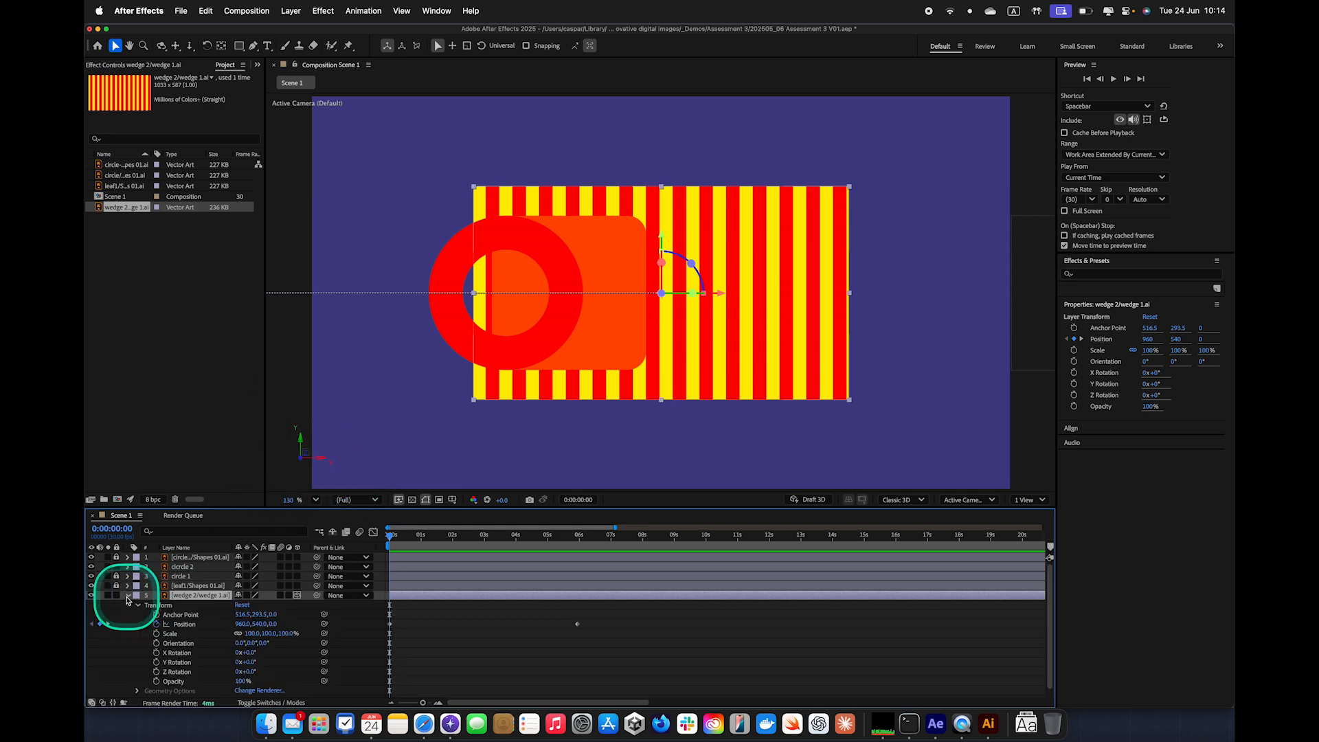
left_click(138, 606)
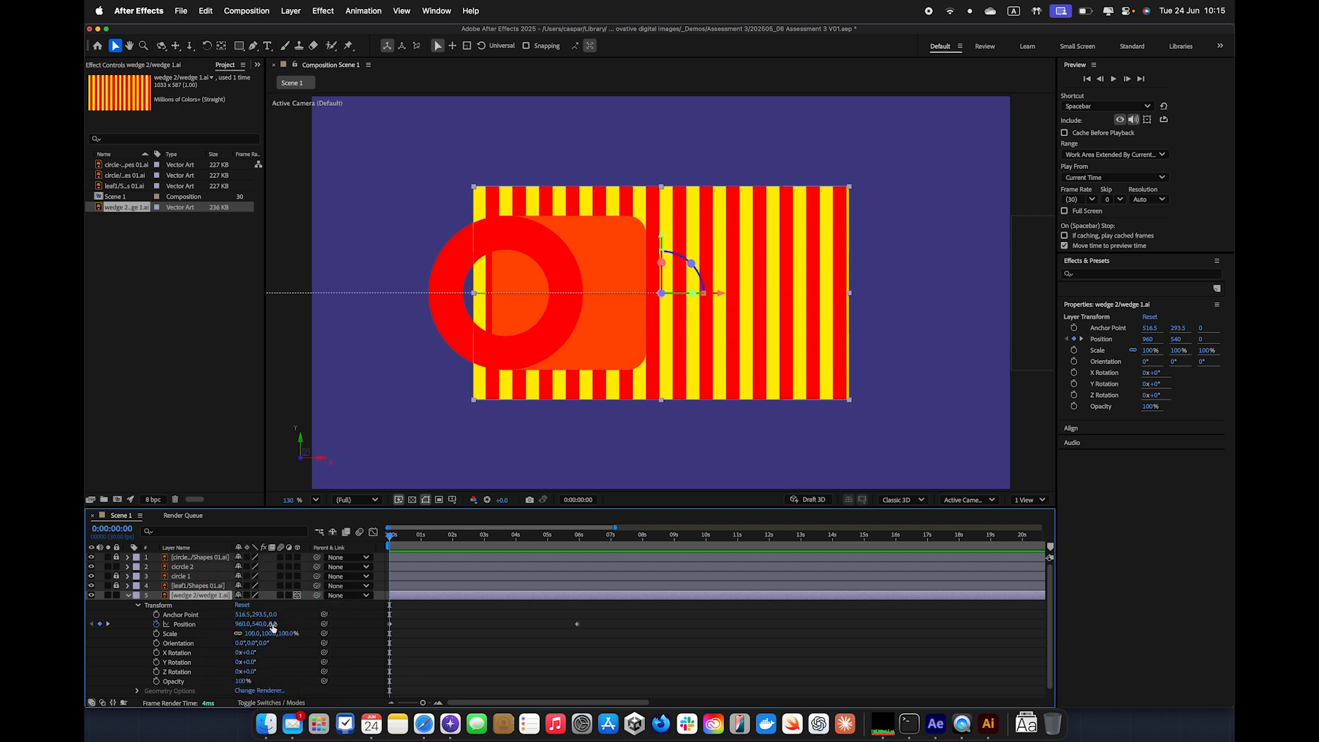
- Set the wedge layer's Z position to 350 at the second Position keyframe
left_click(109, 624)
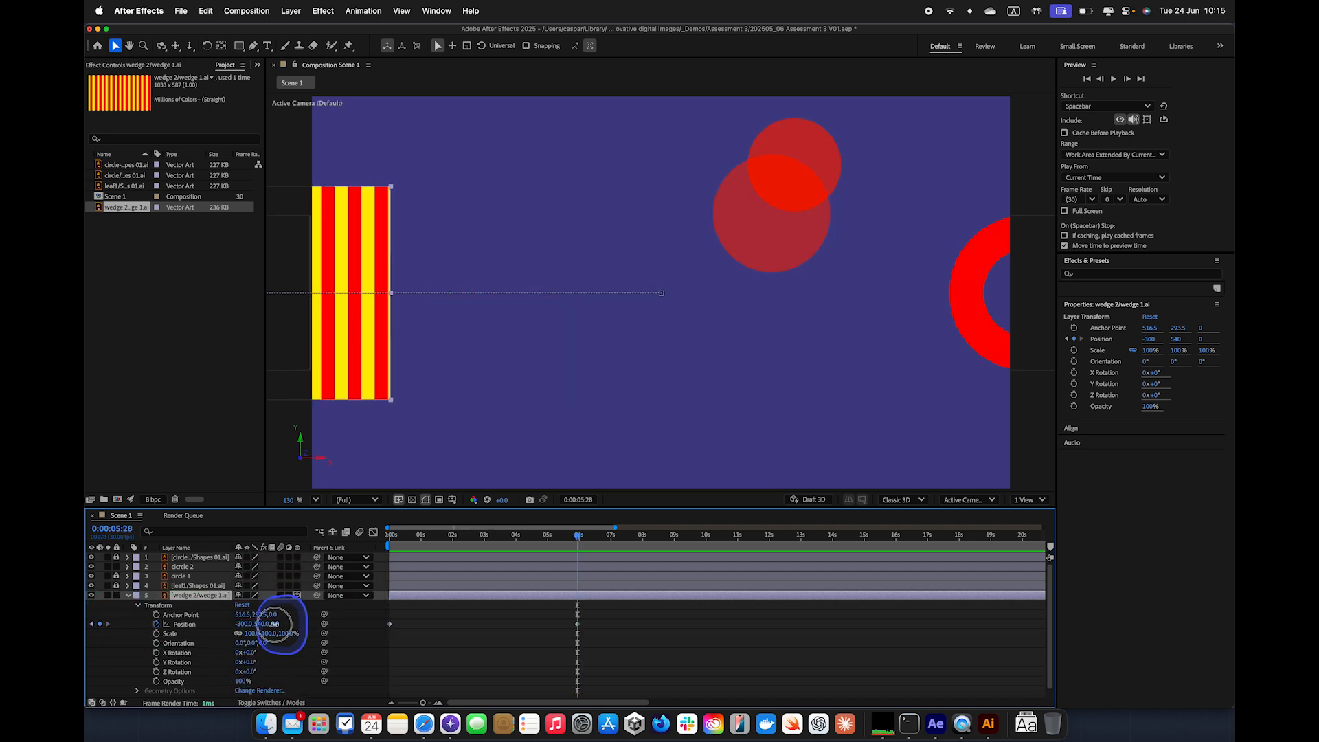
left_click_drag(274, 624, 401, 622)
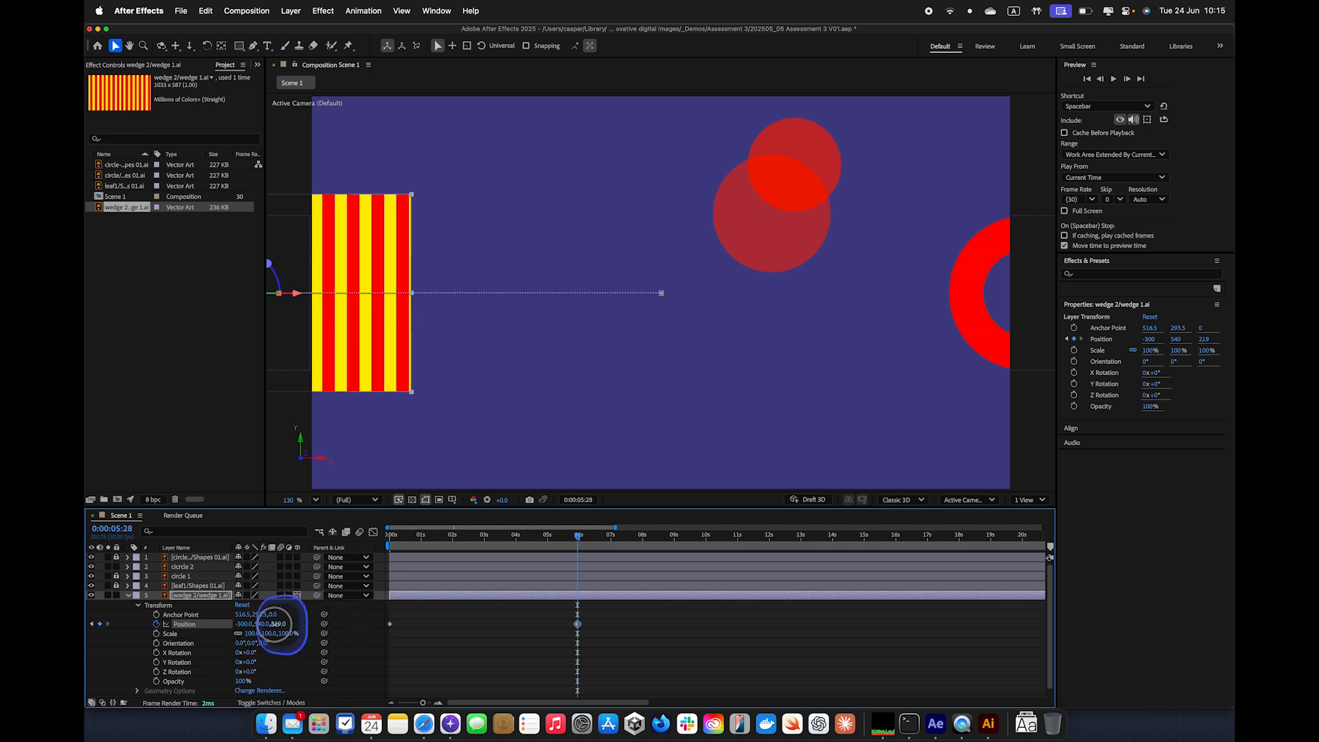
left_click_drag(275, 624, 335, 623)
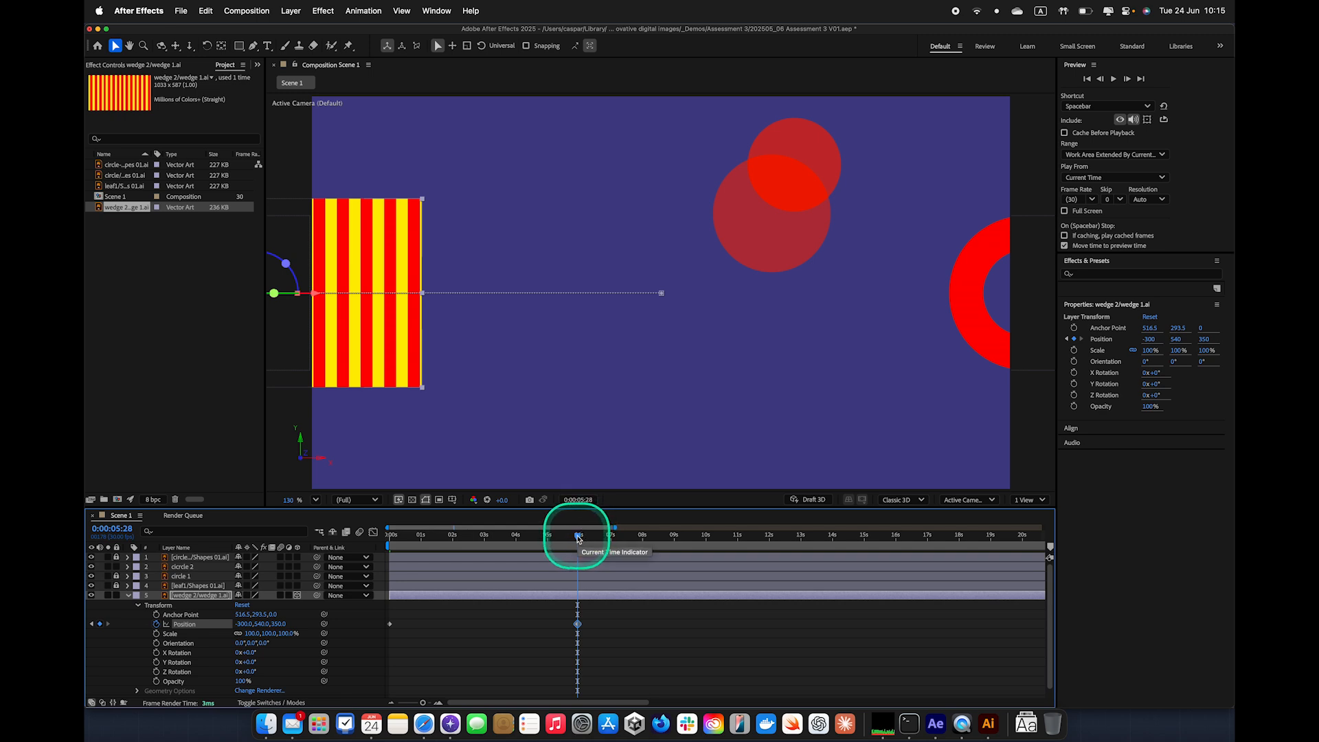
- Scrub through the first six seconds to review the wedge layer's movement in depth
mouse_move(578, 536)
left_mouse_down()
mouse_move(377, 536)
mouse_move(495, 536)
mouse_move(579, 563)
left_mouse_up()
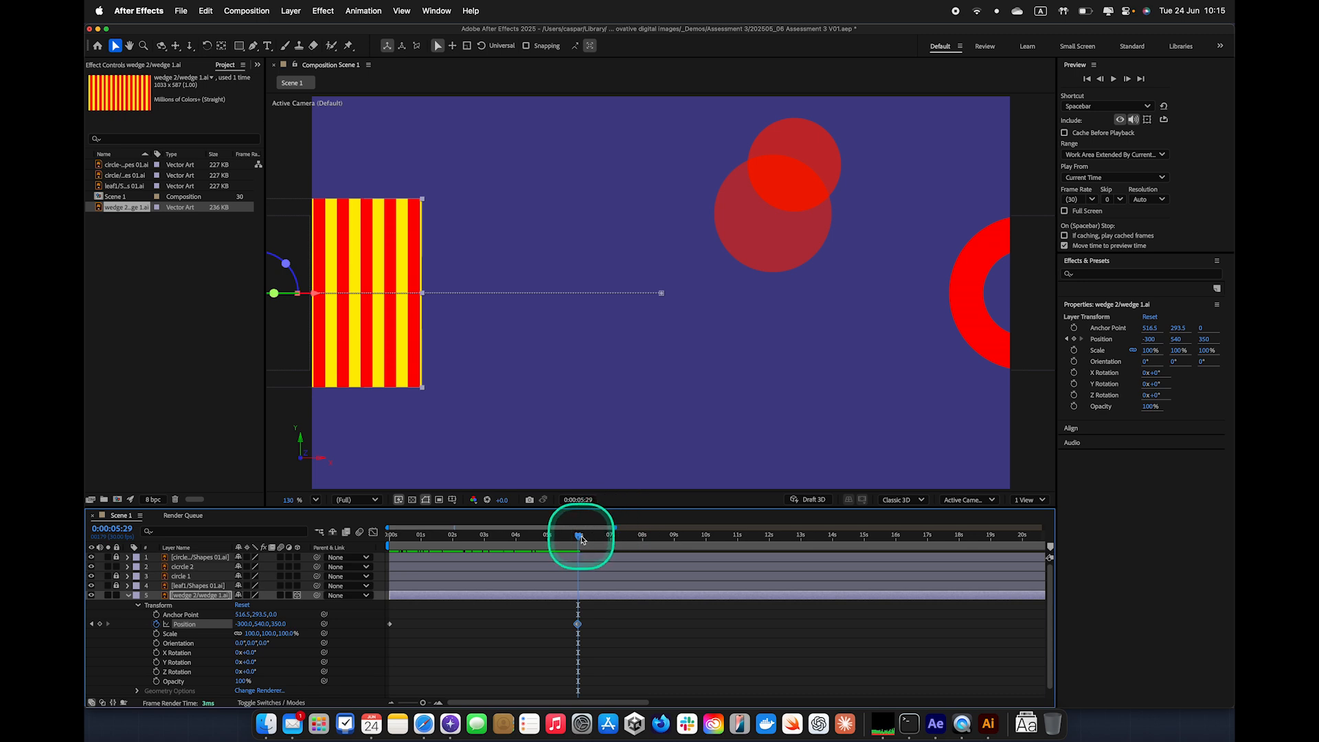
left_click_drag(579, 539, 354, 529)
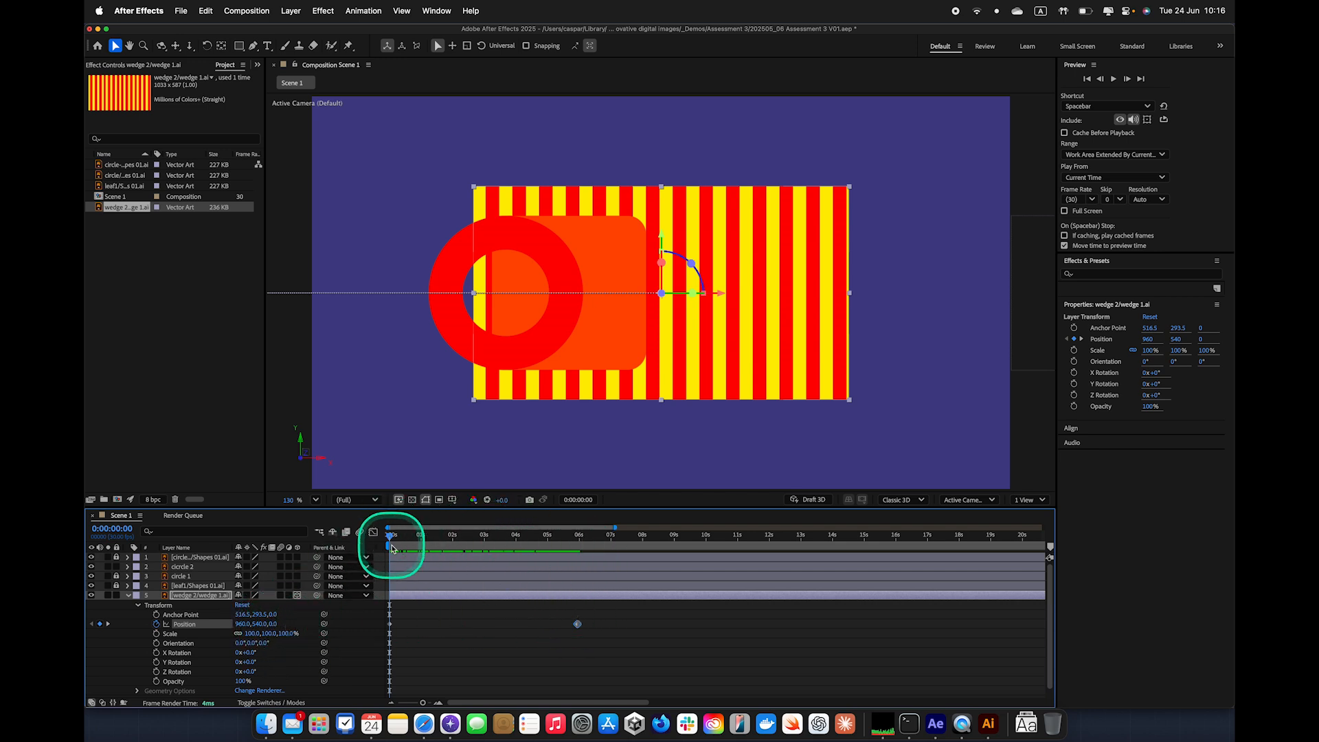
left_click_drag(389, 539, 571, 539)
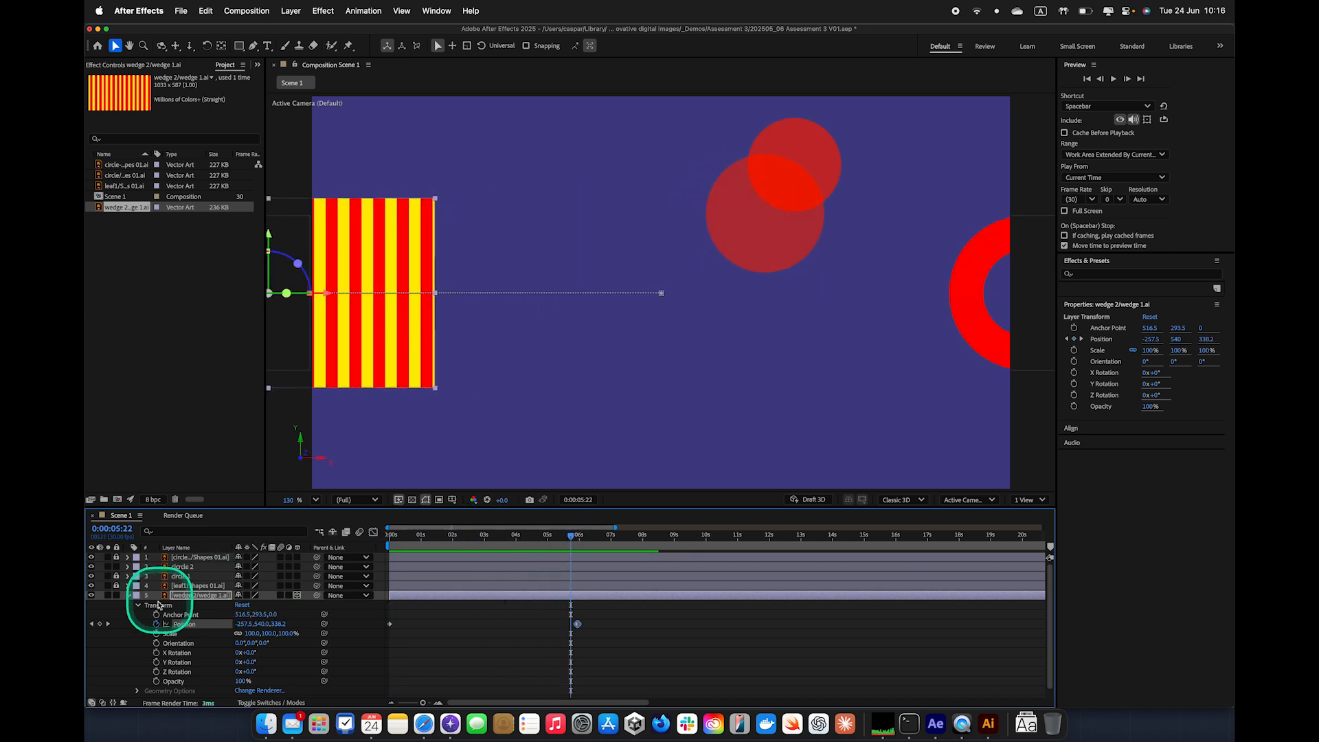
- Set the wedge layer's Z position at the 0:00:05:28 keyframe to 200 and finally to 2000
left_click(107, 624)
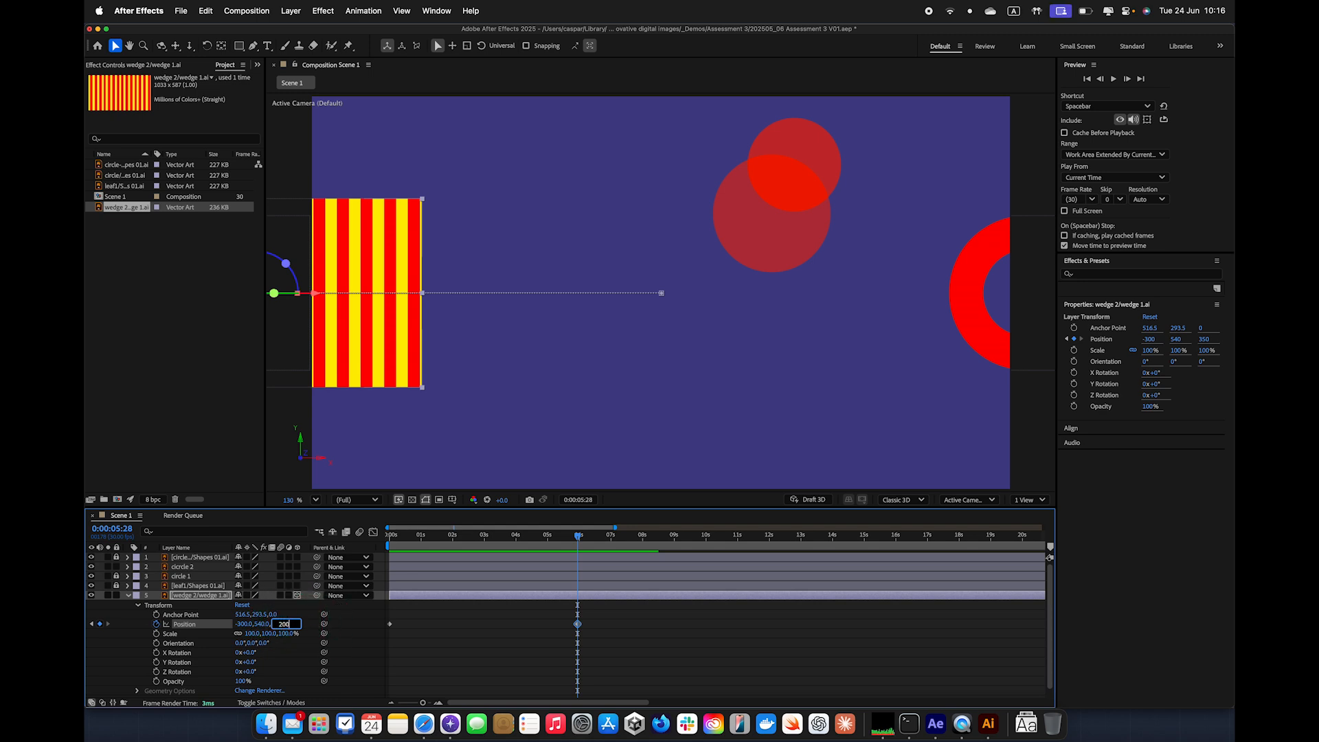
key("Return")
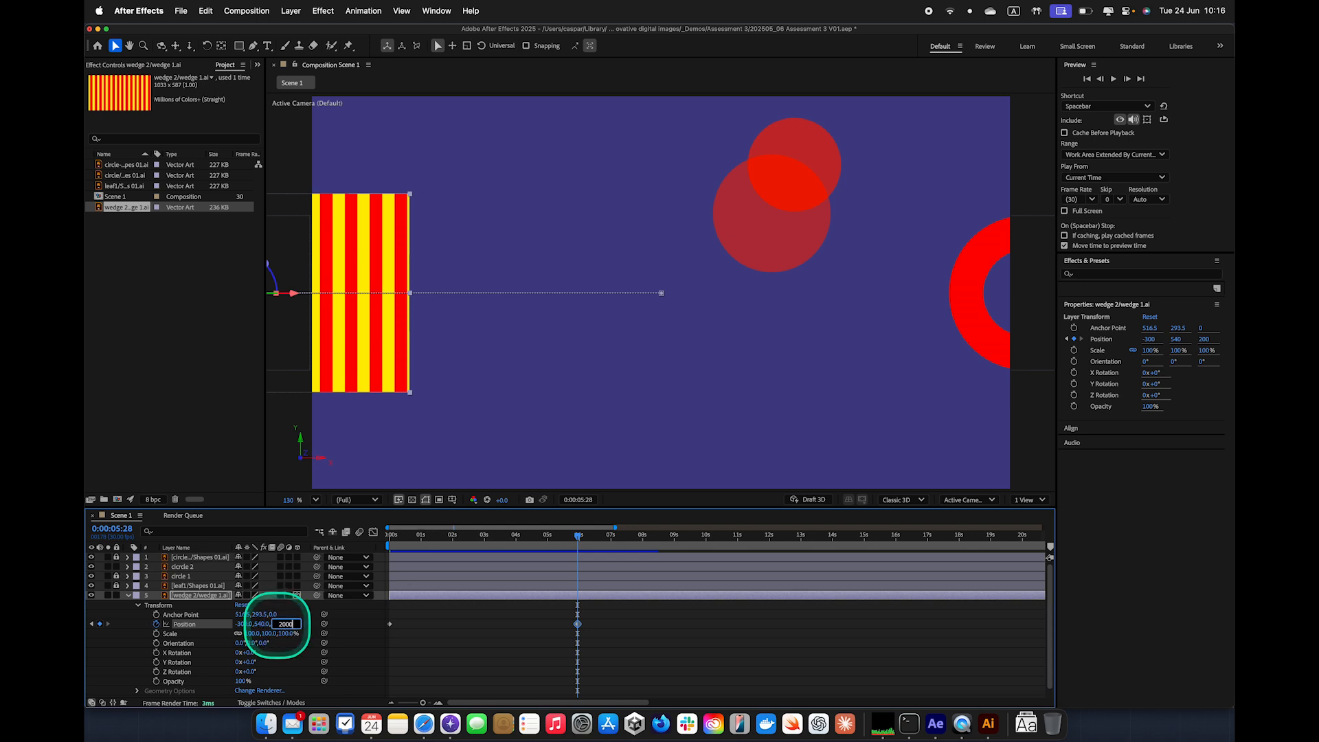
key("Return")
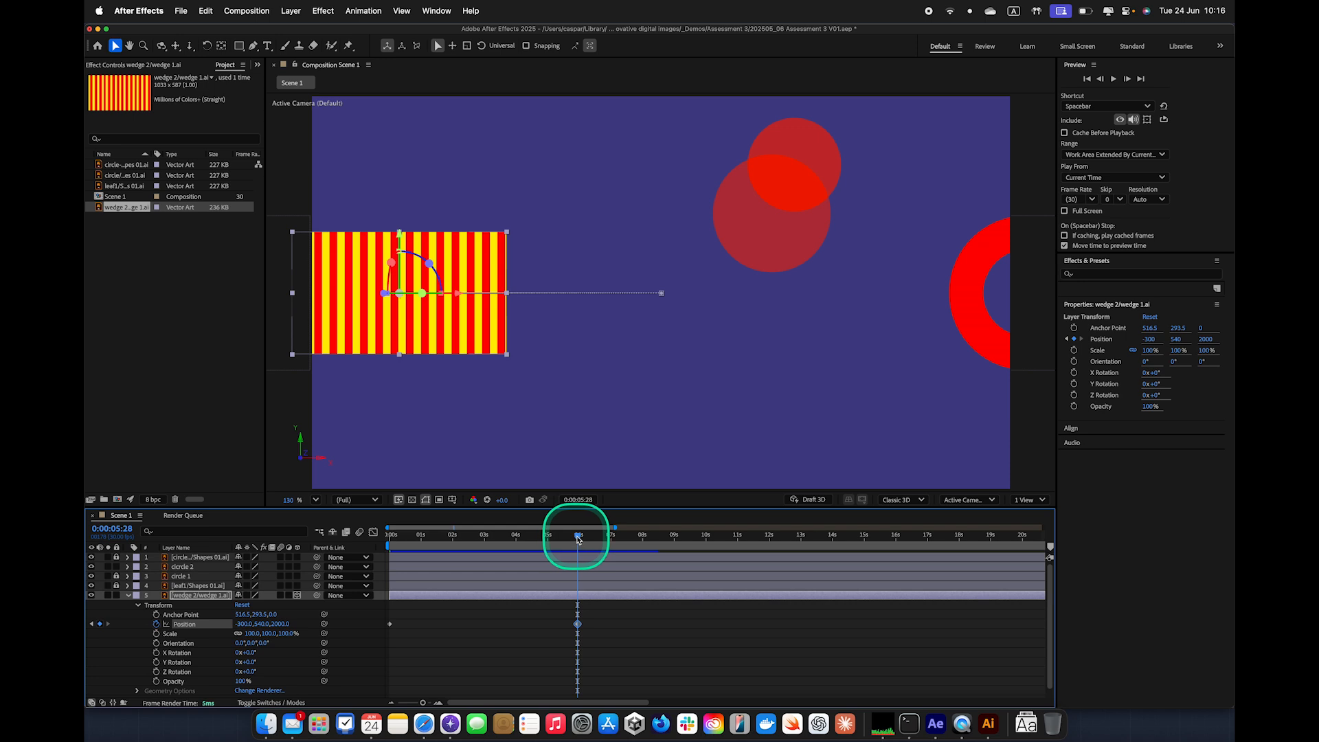
- Add Orientation keyframes to the wedge layer at 0:00:00:00 and at the second Position keyframe
left_click_drag(579, 540, 385, 554)
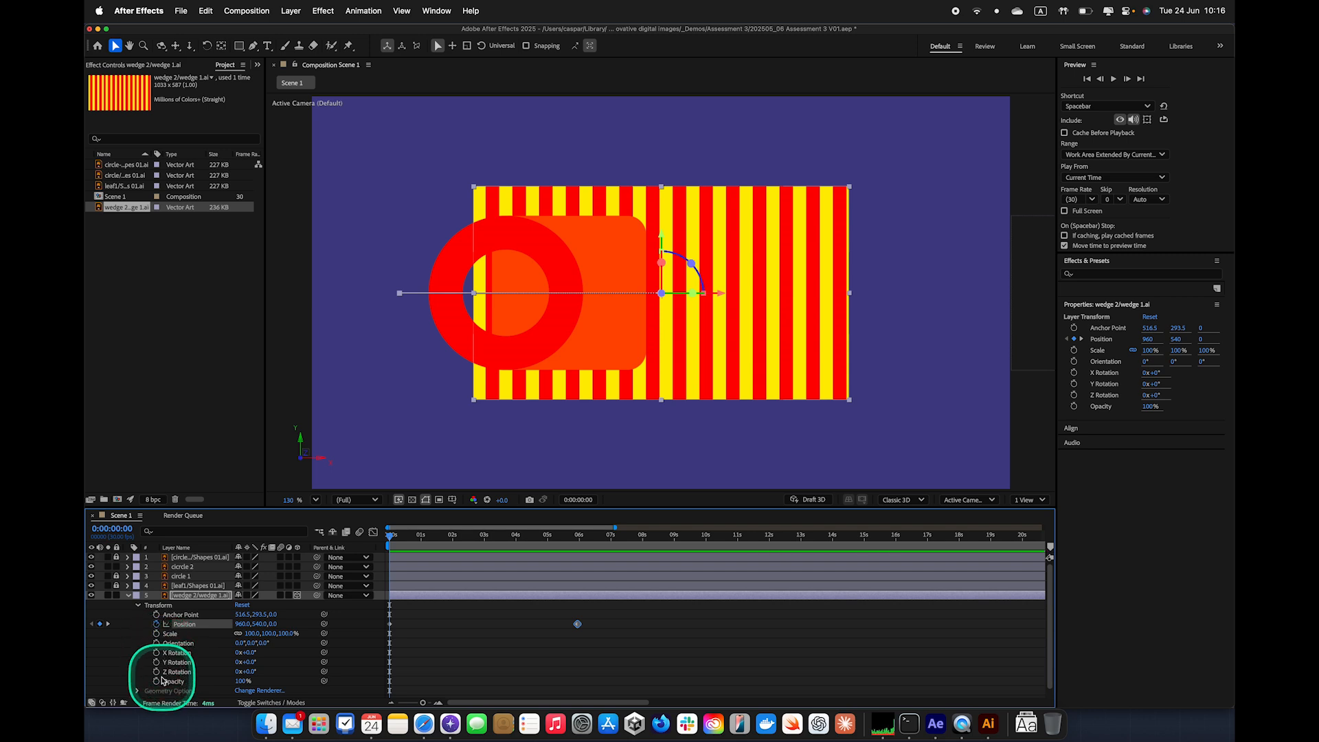
left_click(158, 644)
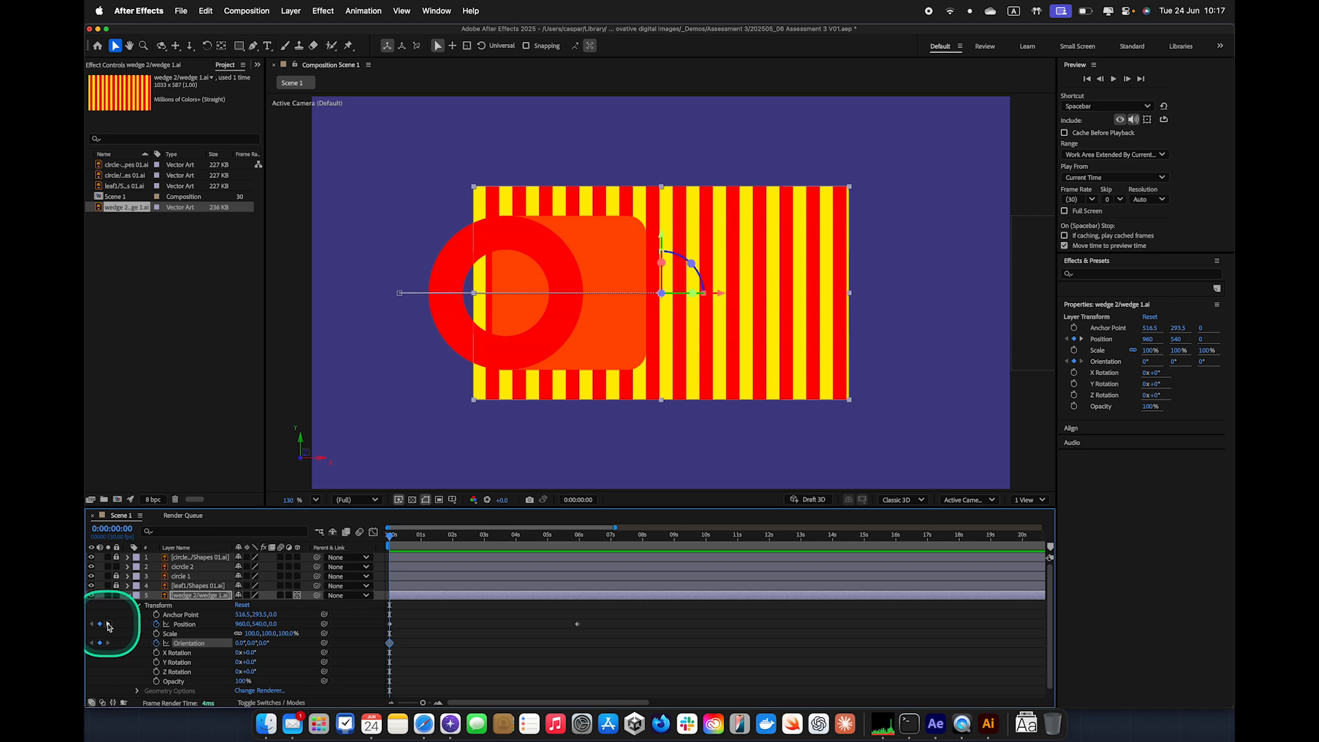
left_click(108, 624)
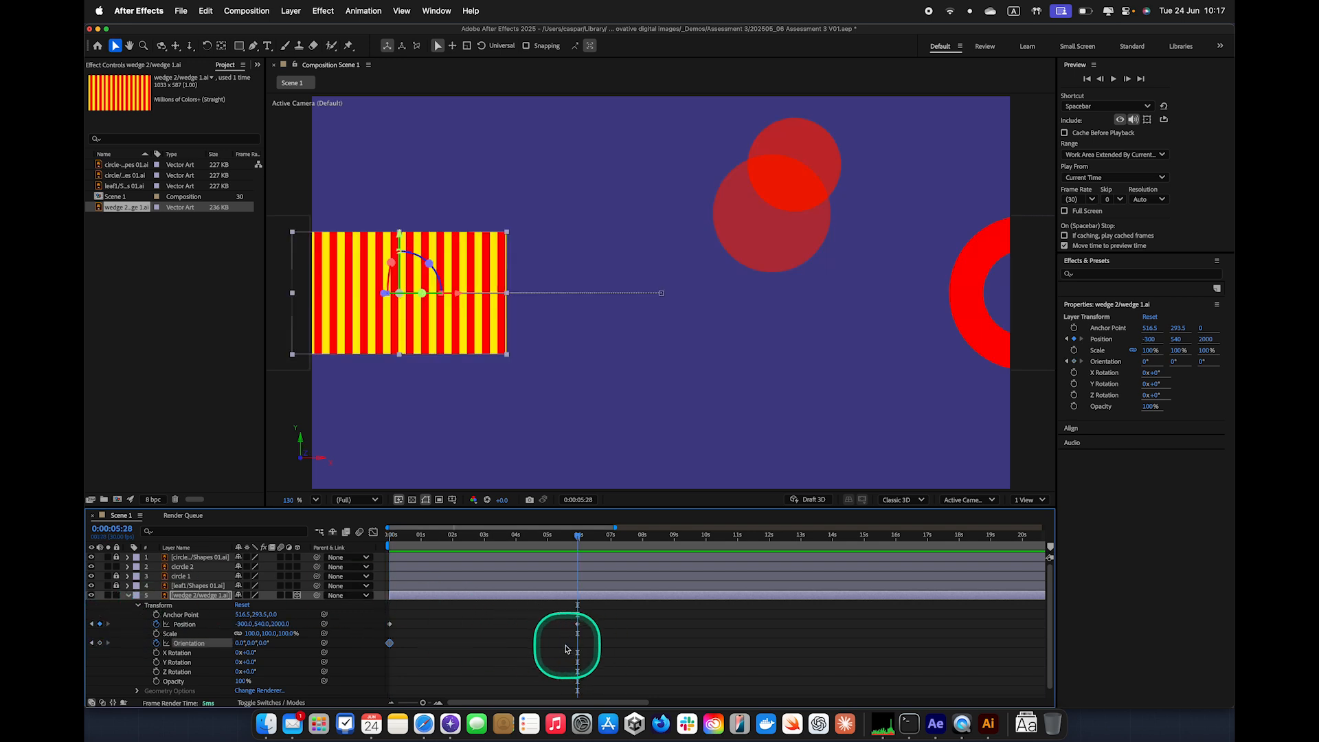
left_click(99, 643)
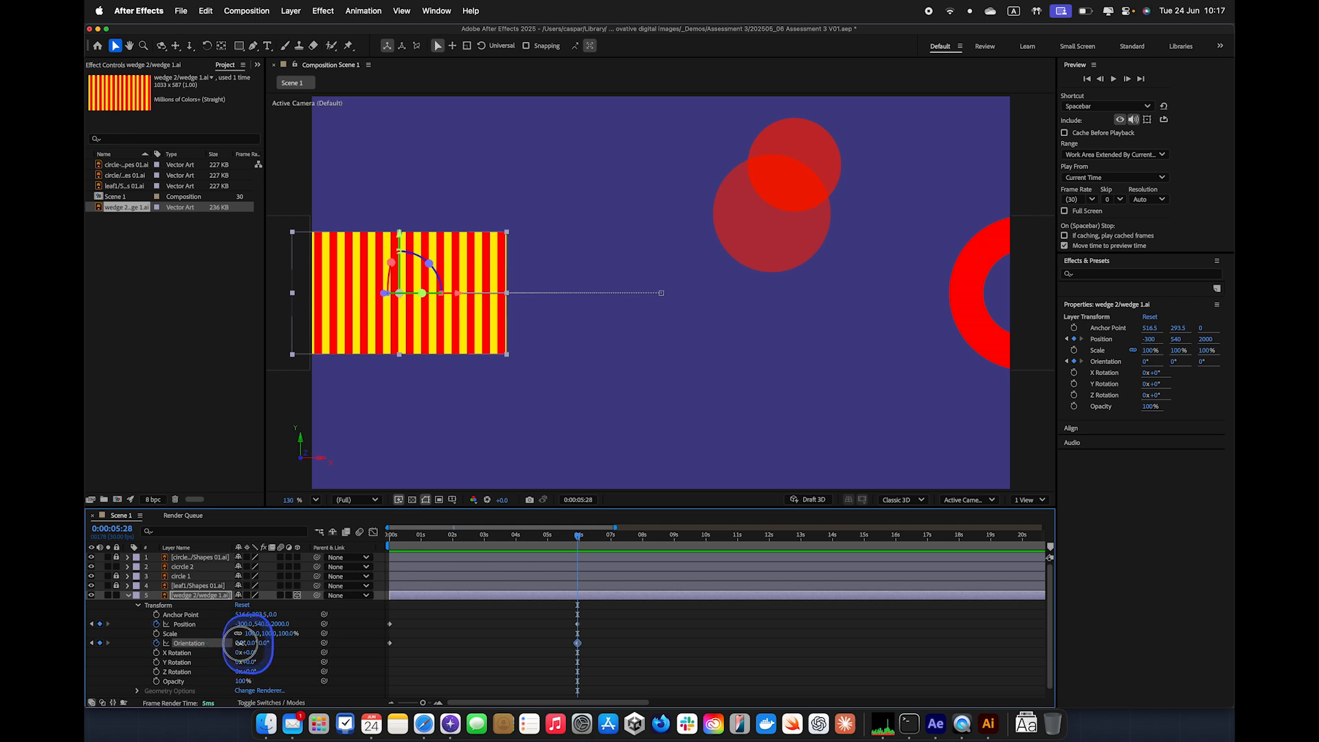
- Set the wedge layer's X orientation to 77° at the 0:00:05:28 keyframe and scrub through the timeline to review the tilt
left_click_drag(239, 643, 280, 642)
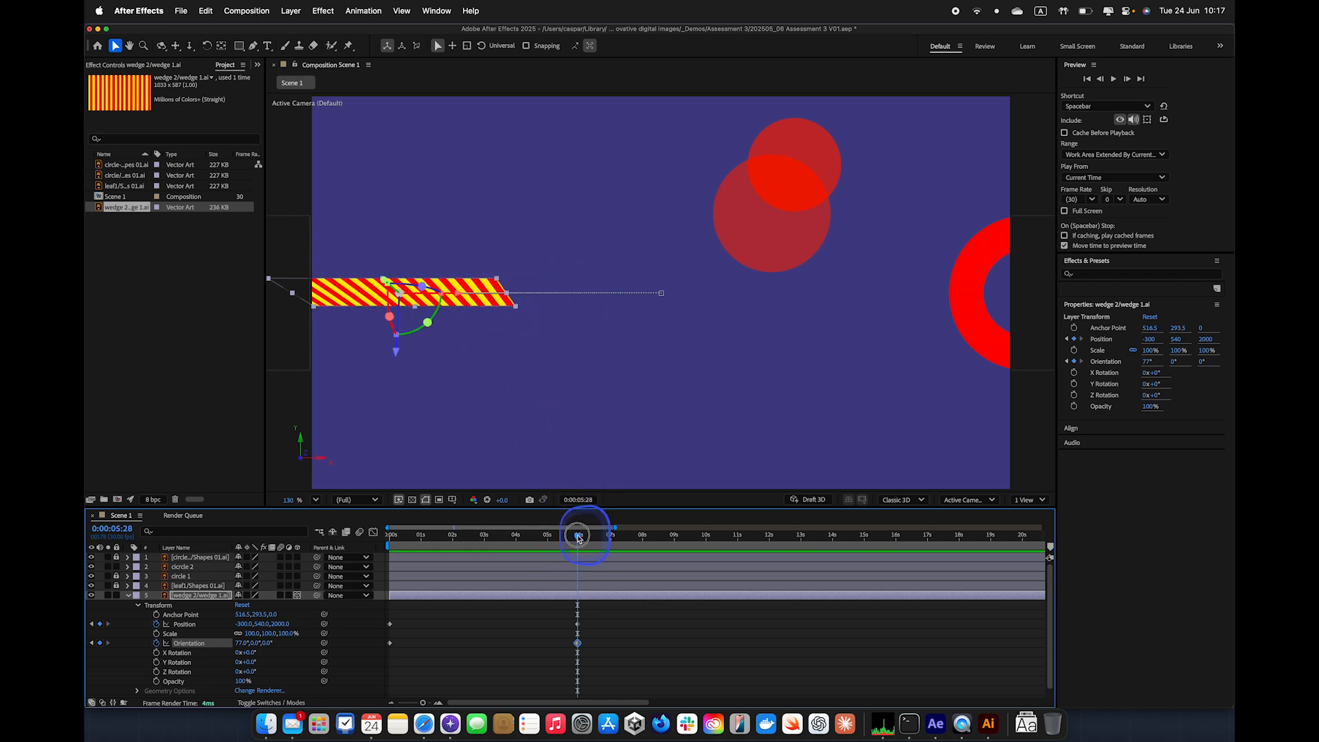
left_click_drag(578, 538, 540, 536)
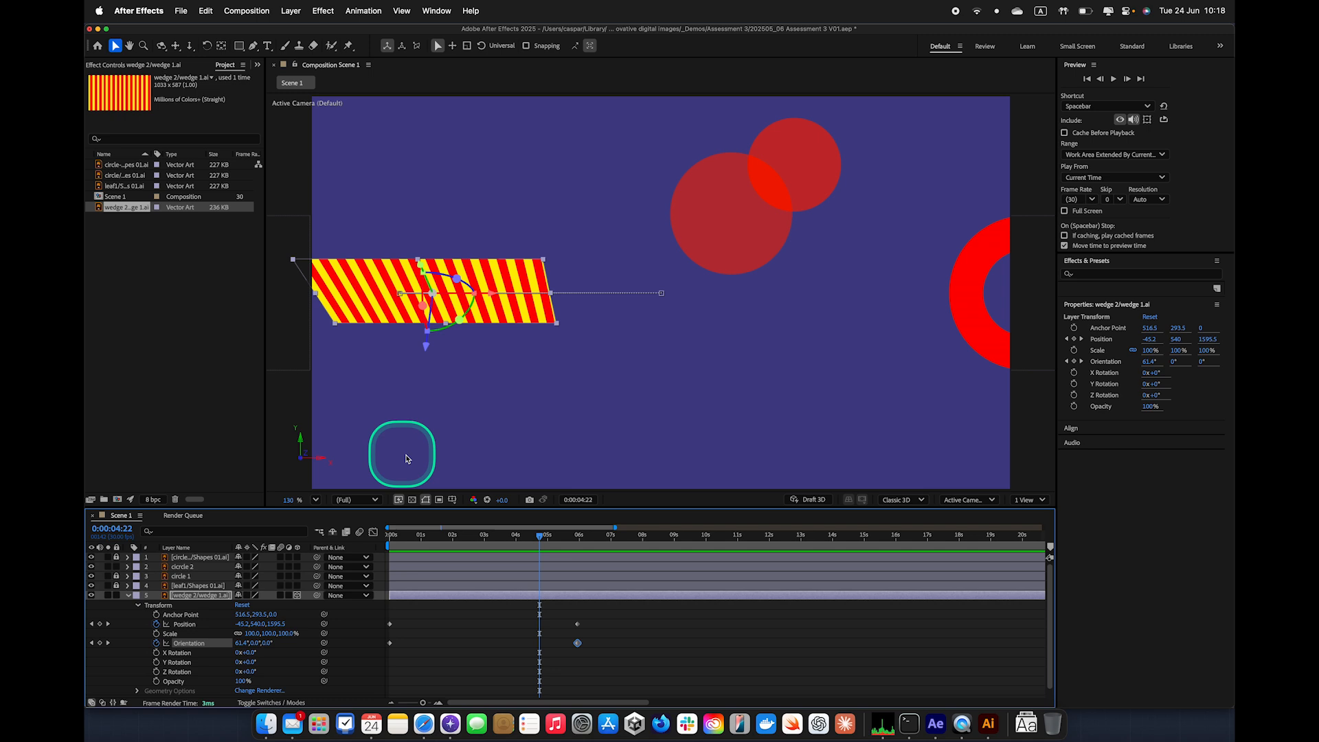
left_click_drag(539, 535, 579, 553)
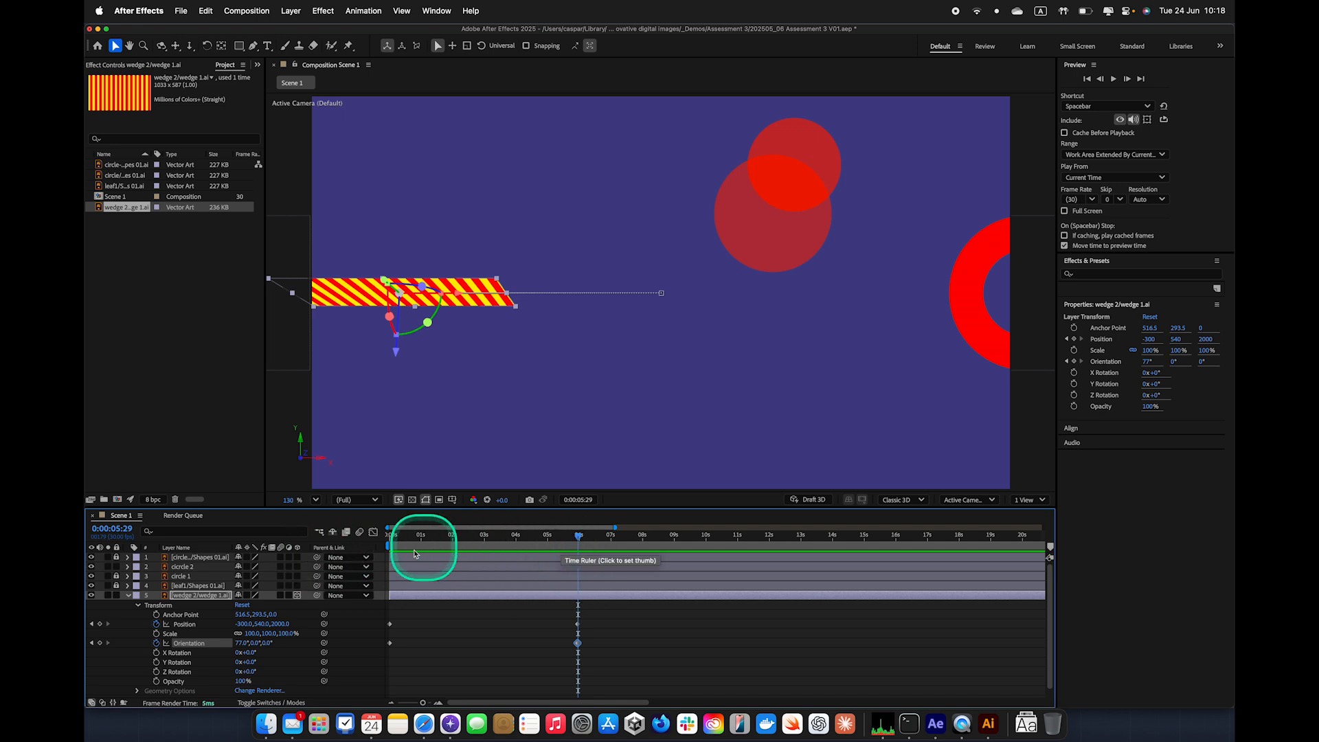
left_click_drag(579, 538, 389, 532)
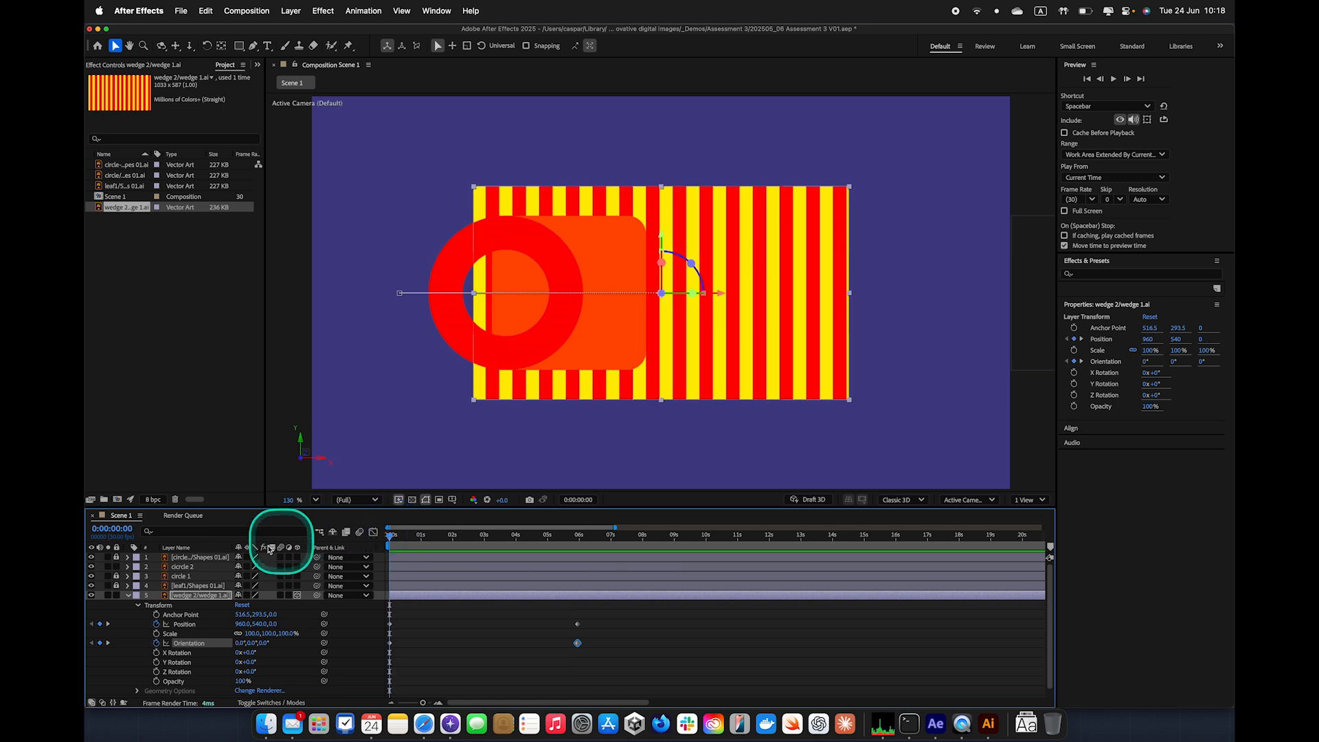
left_click(128, 595)
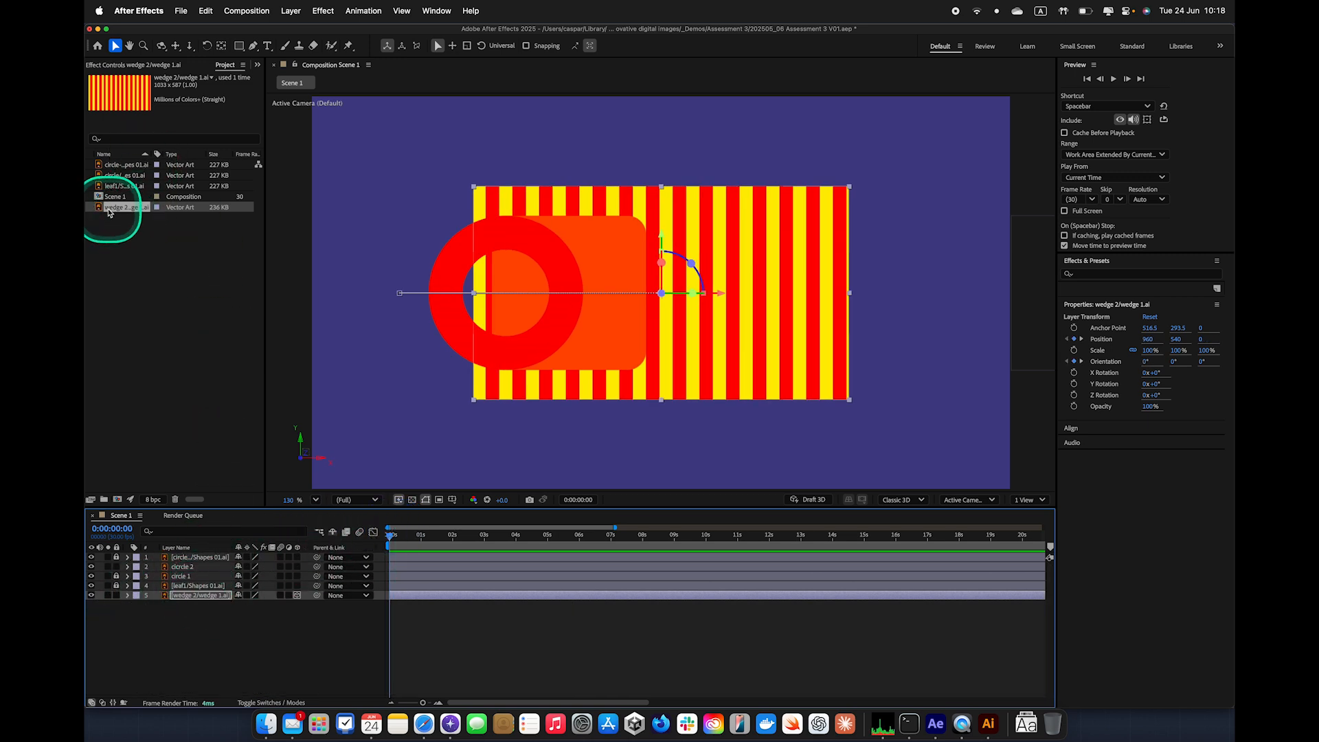
- Add a second instance of the wedge artwork beneath all other layers in Scene 1 and make it a 3D layer
left_click_drag(123, 207, 142, 612)
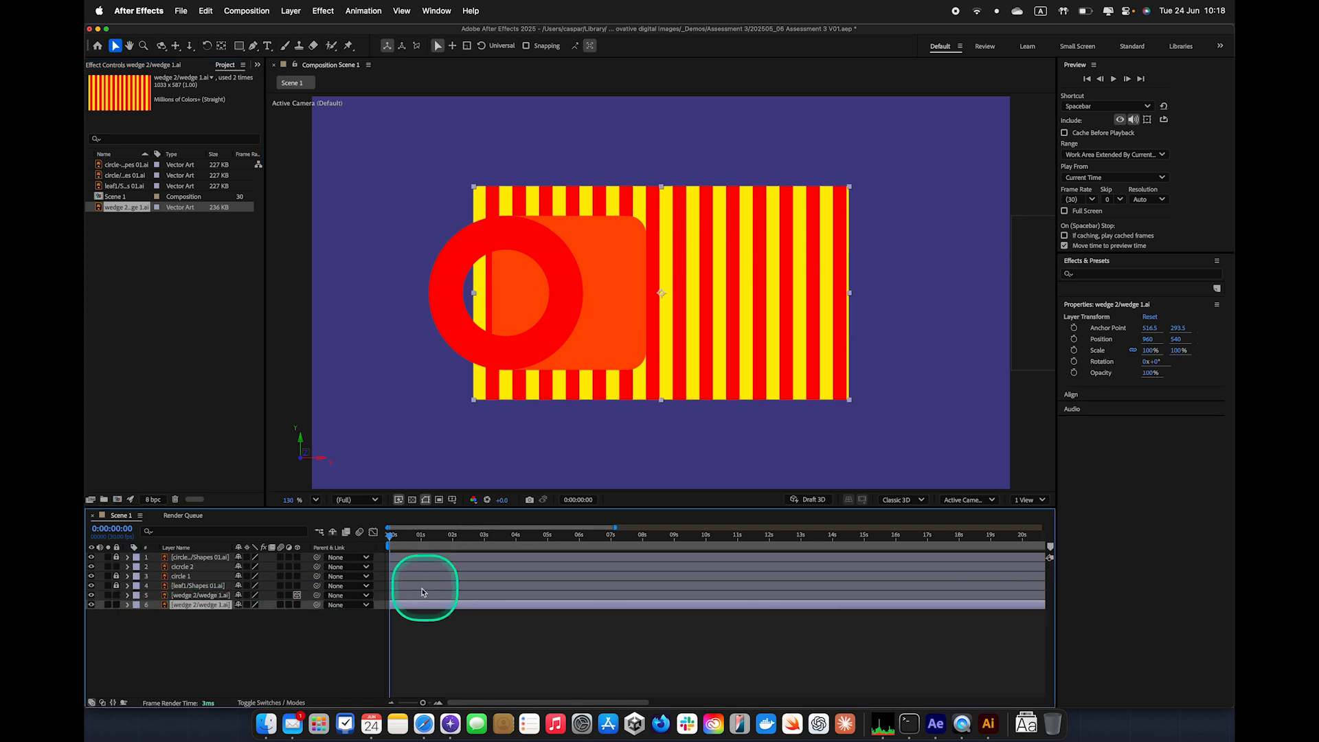
left_click(290, 11)
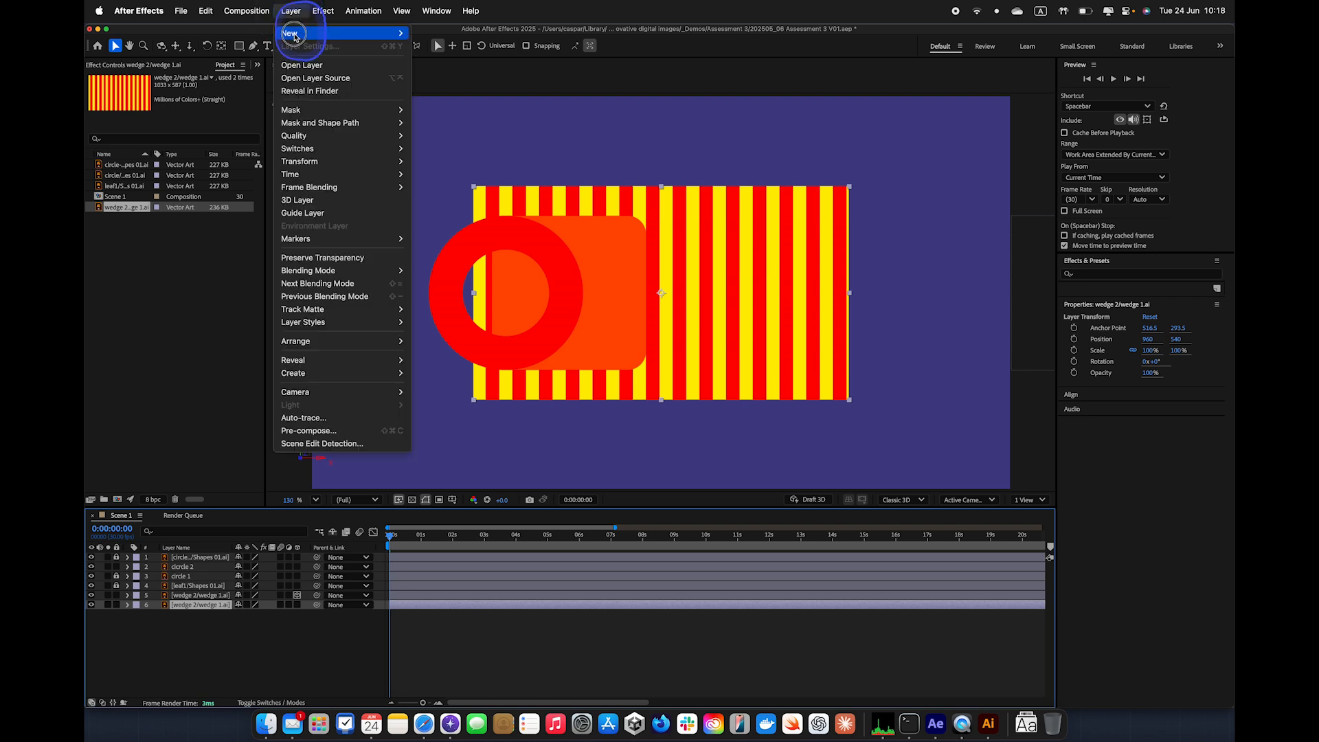
left_click(326, 206)
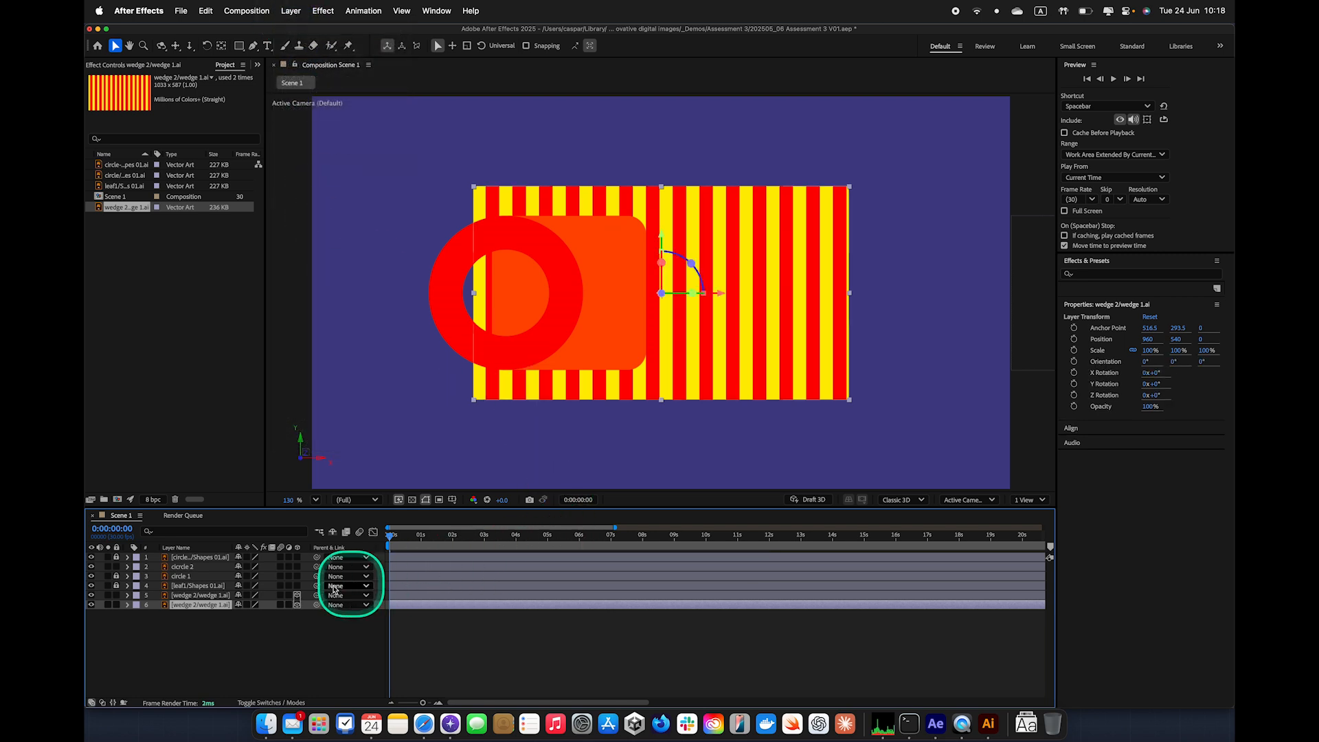
- Position the second wedge layer at X 1401, Y 374, Z 415 and add a Position keyframe at 0:00:00:00
left_click(128, 606)
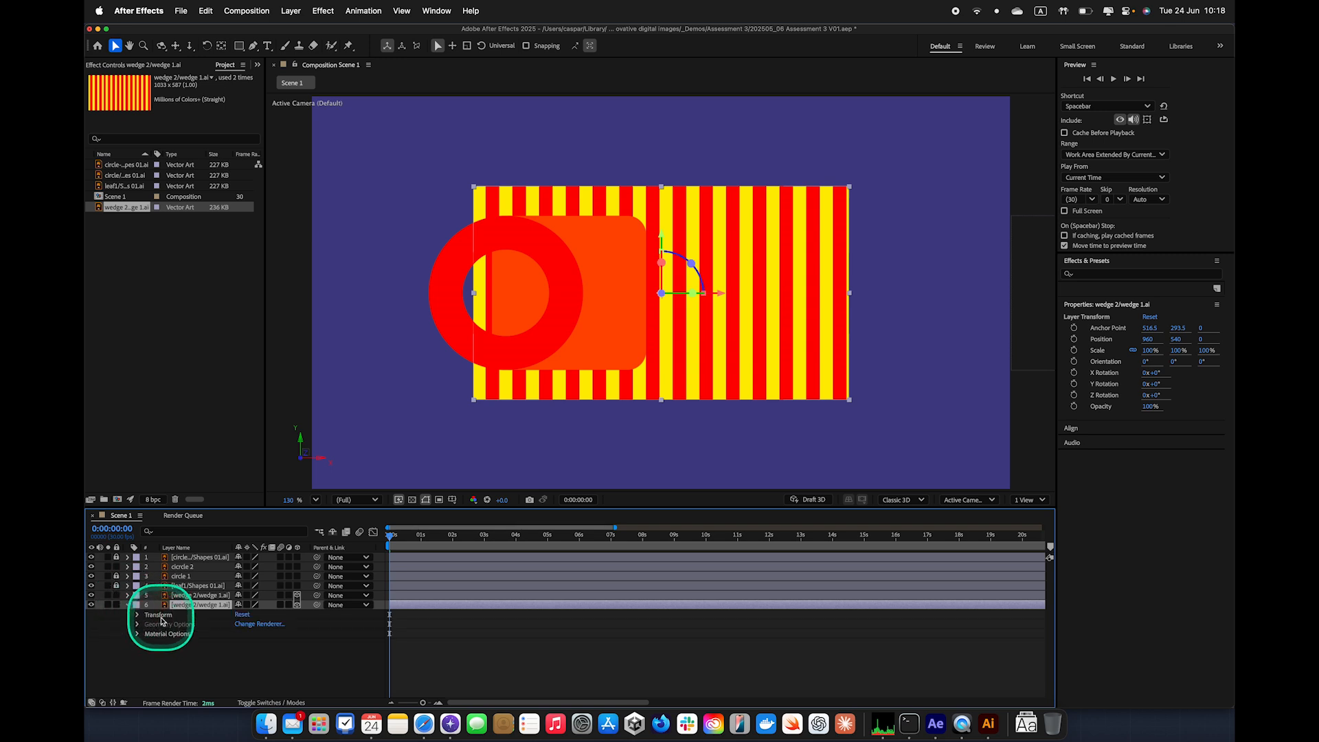
left_click(138, 614)
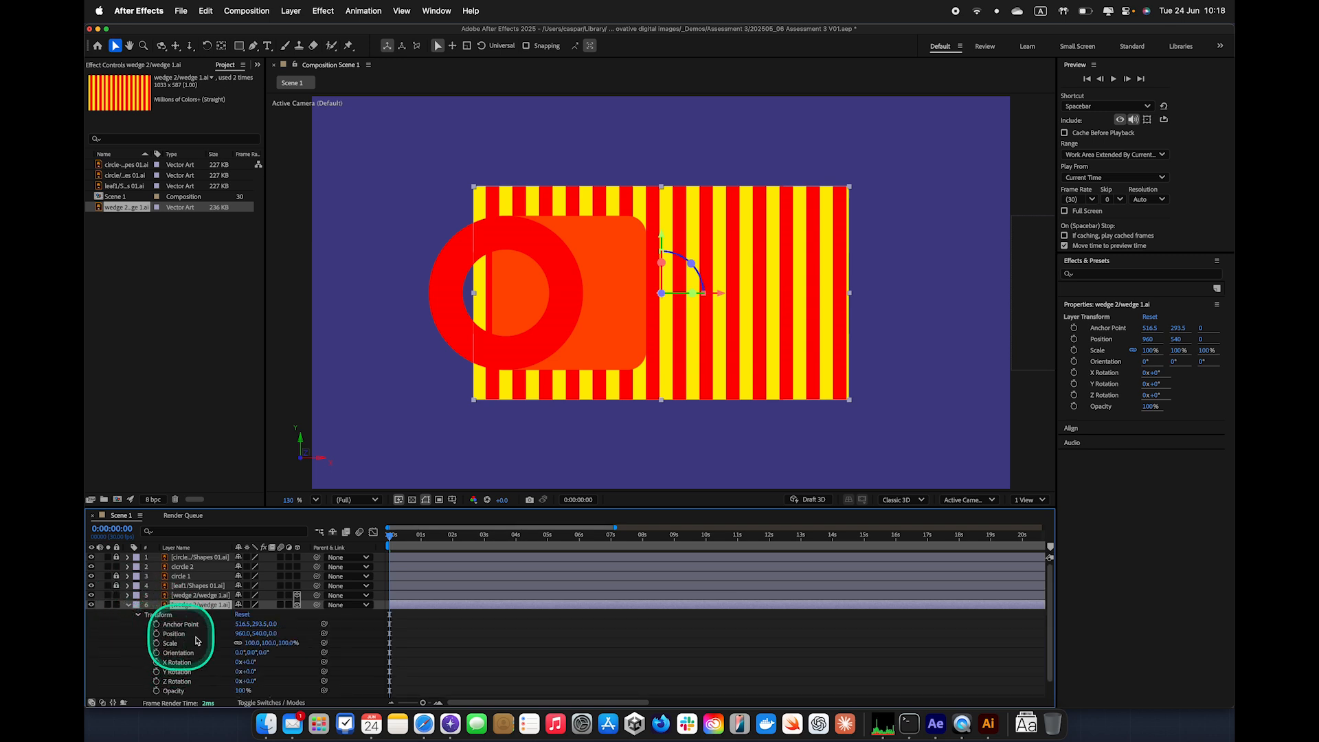
left_click(274, 634)
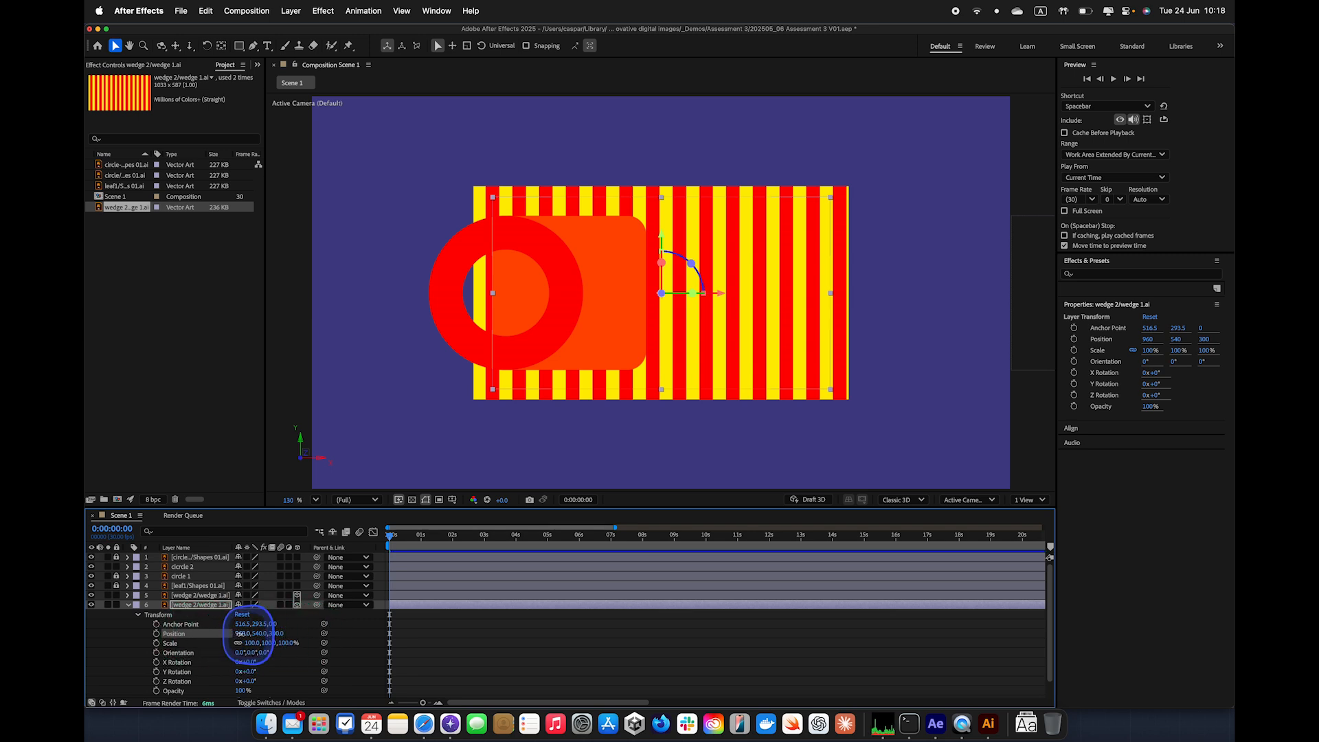
left_click_drag(242, 633, 487, 634)
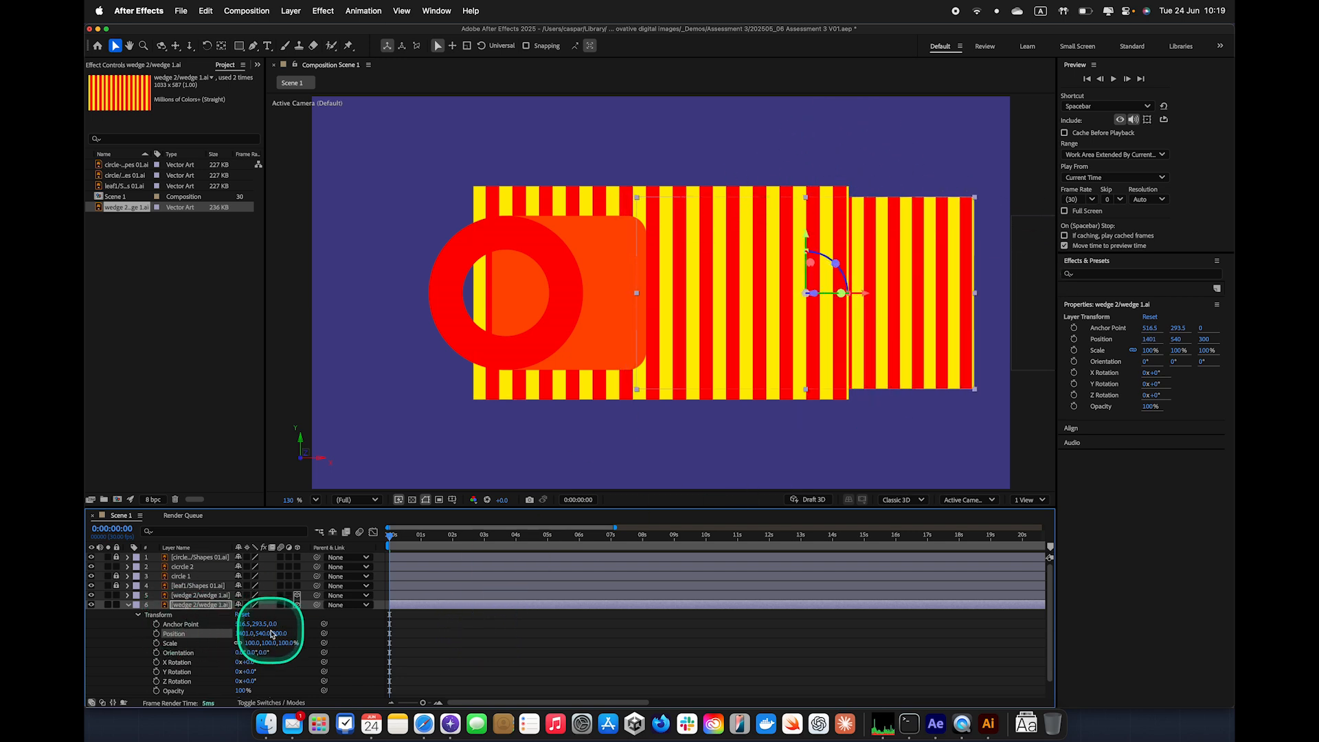
left_click_drag(268, 634, 172, 634)
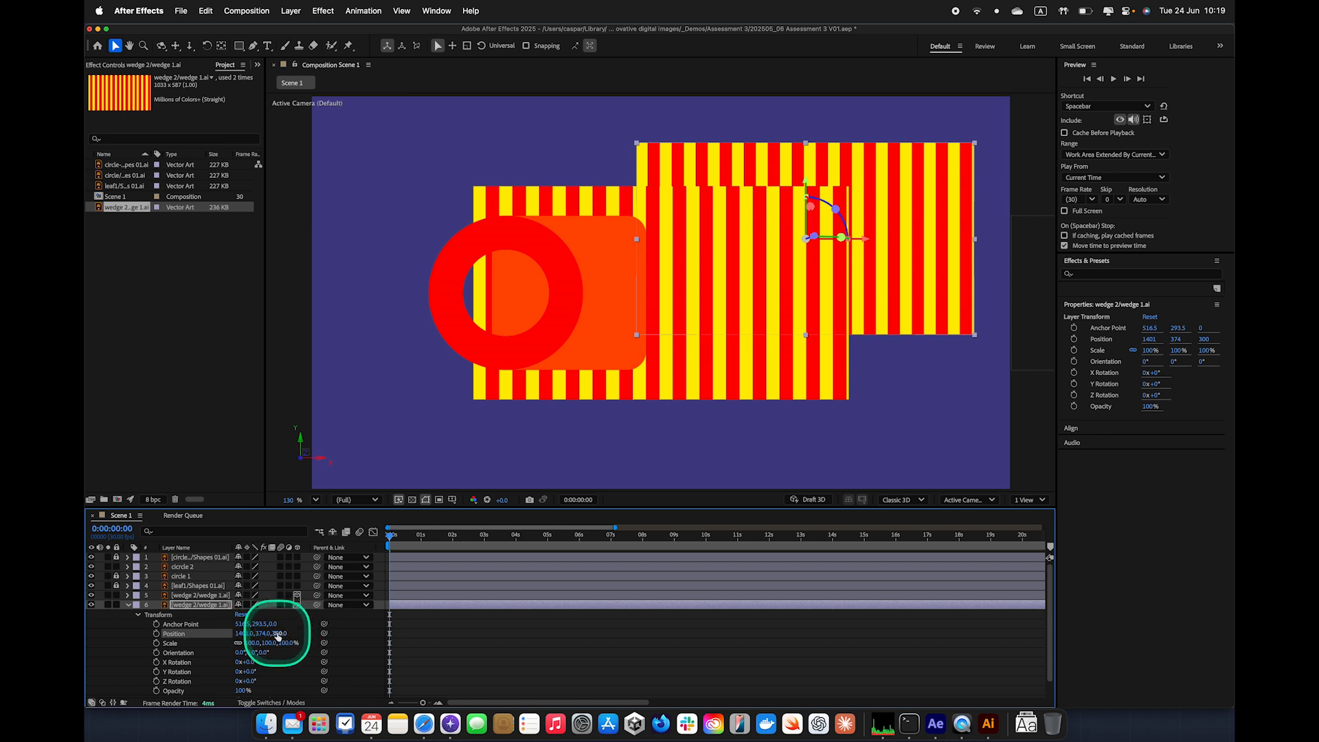
mouse_move(278, 636)
left_mouse_down()
mouse_move(365, 632)
mouse_move(295, 636)
left_mouse_up()
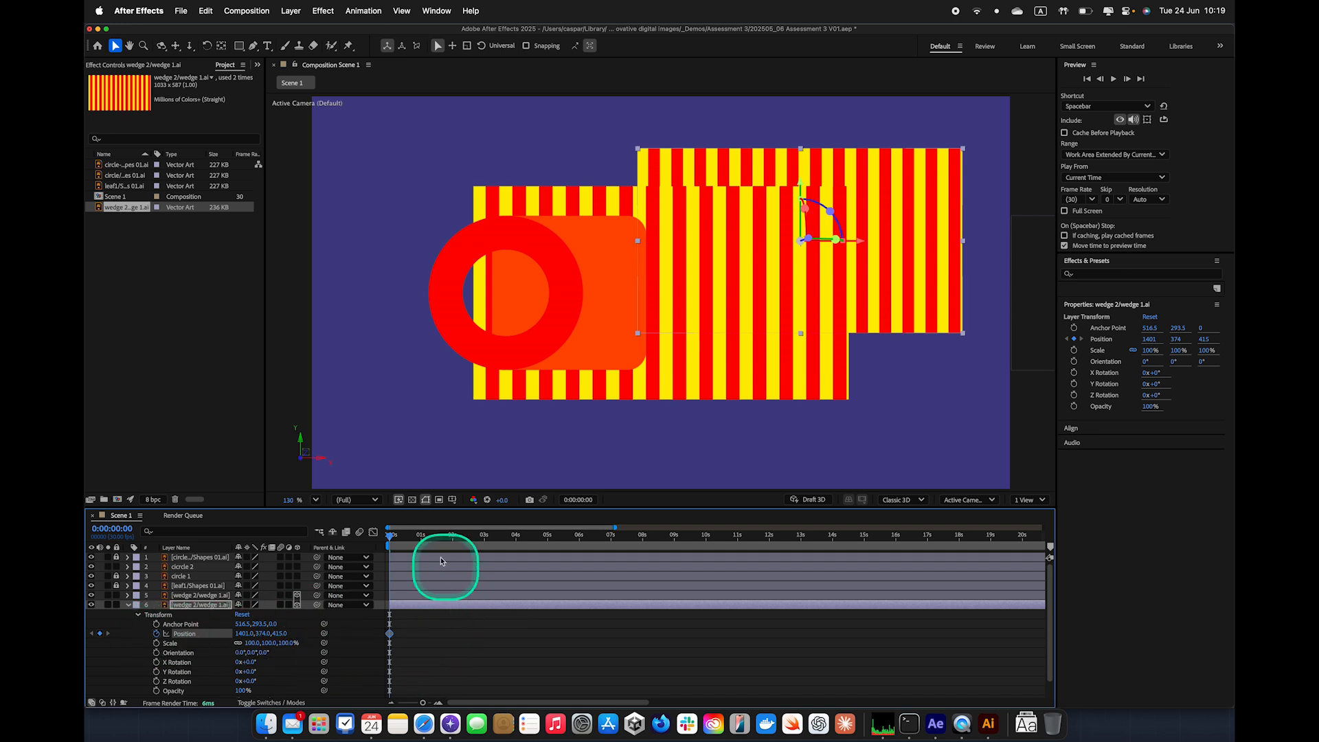
- Set the second wedge layer's Z position to 5000 at 0:00:07:00 and scrub the timeline to check the move
left_click_drag(390, 541, 602, 553)
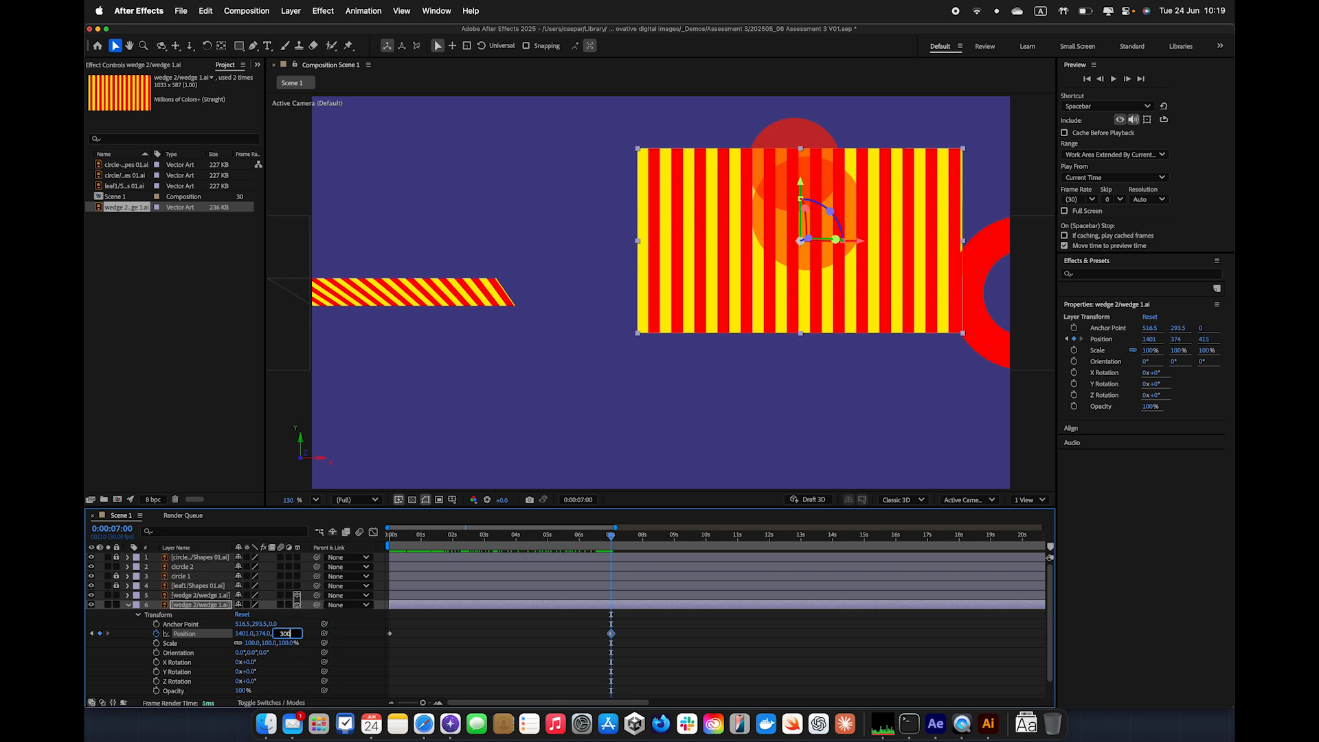
key("Return")
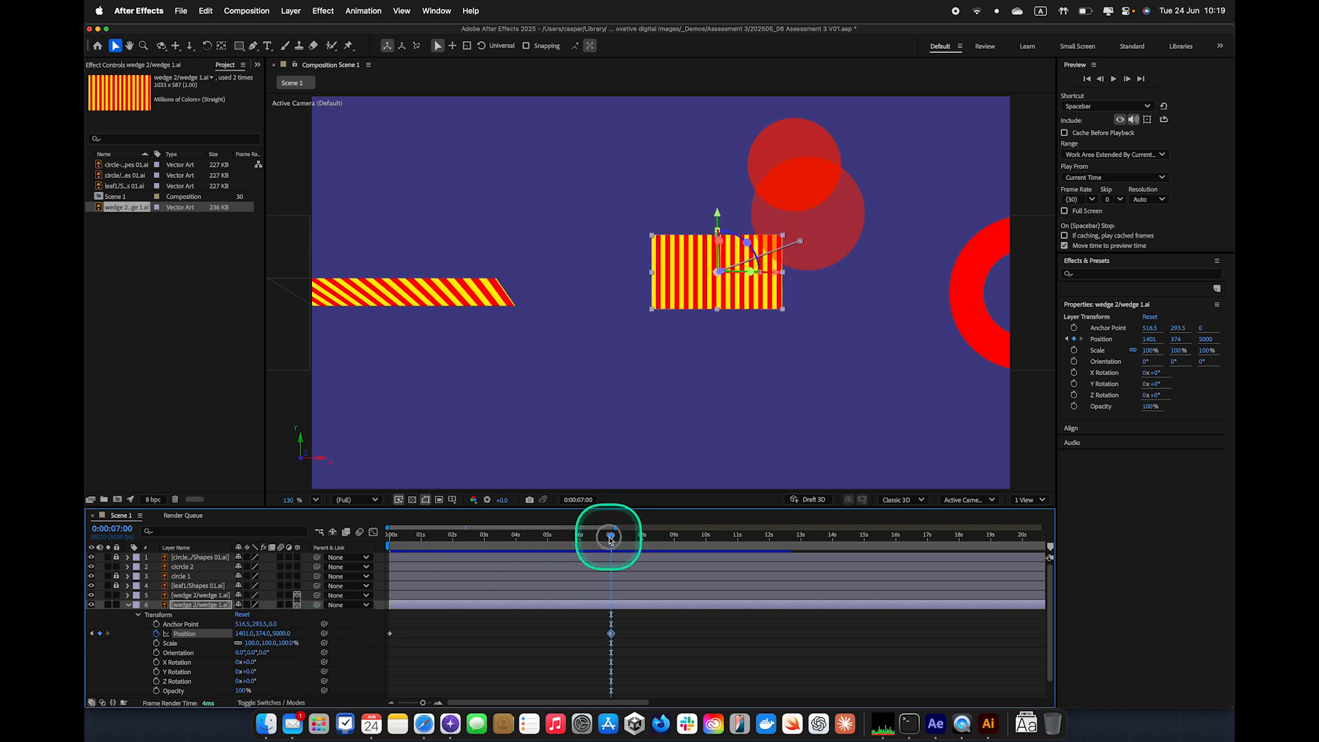
mouse_move(610, 535)
left_mouse_down()
mouse_move(357, 548)
mouse_move(671, 548)
mouse_move(389, 538)
mouse_move(611, 554)
left_mouse_up()
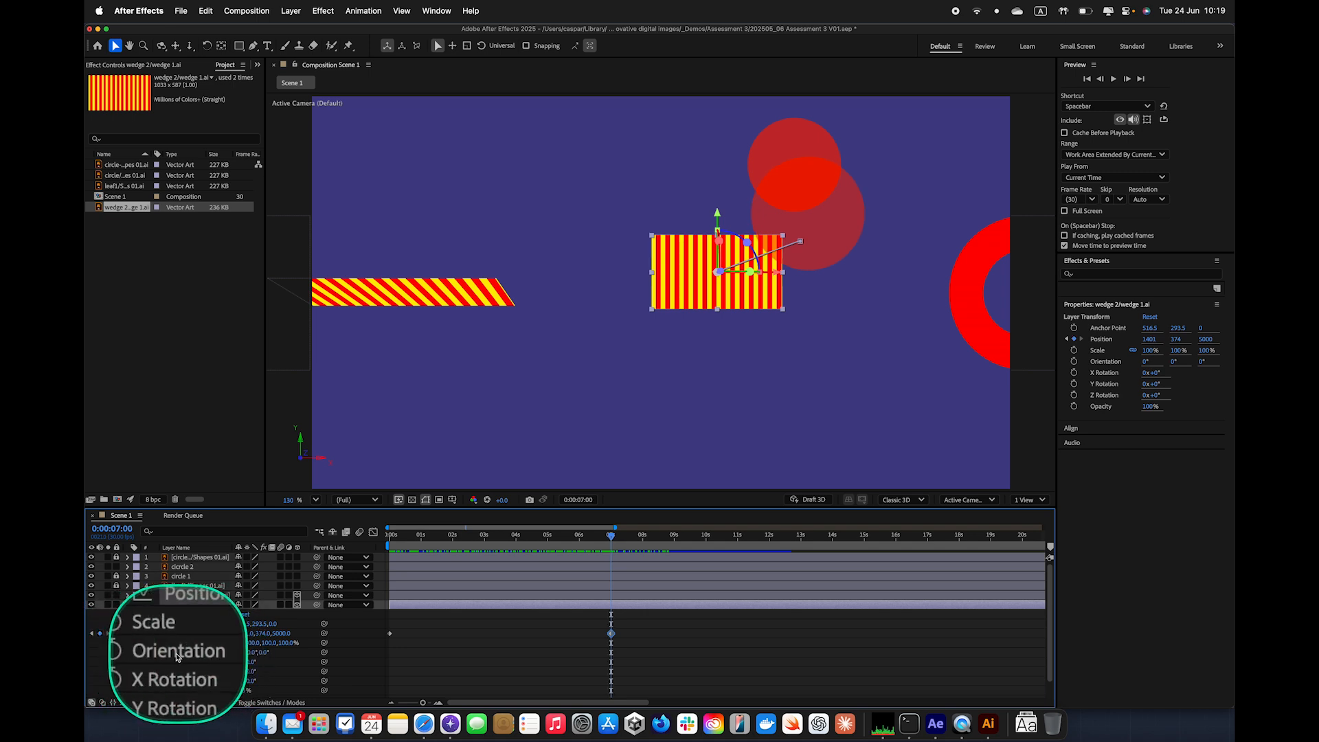
- Add an Orientation keyframe to the second wedge layer at 0:00:07:00 with a Y orientation of 70°
left_click(157, 653)
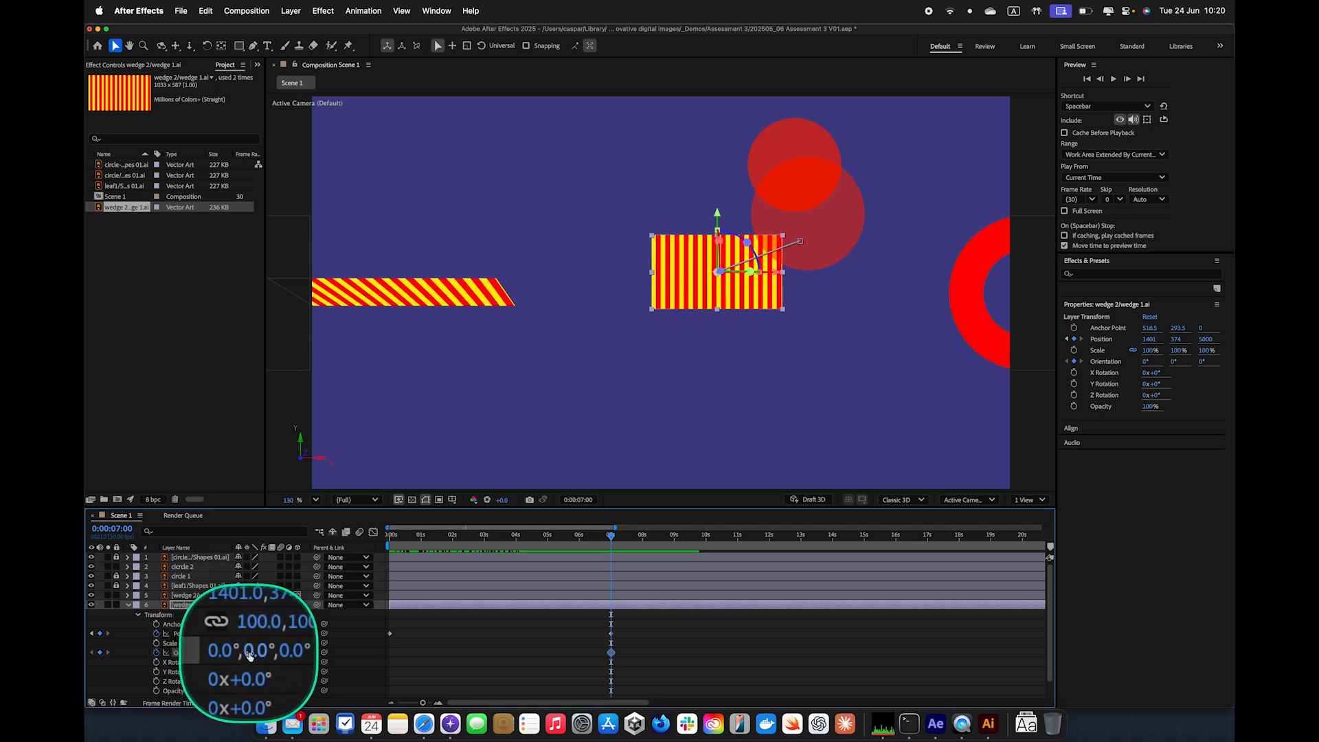
mouse_move(251, 653)
left_mouse_down()
mouse_move(287, 652)
mouse_move(259, 652)
left_mouse_up()
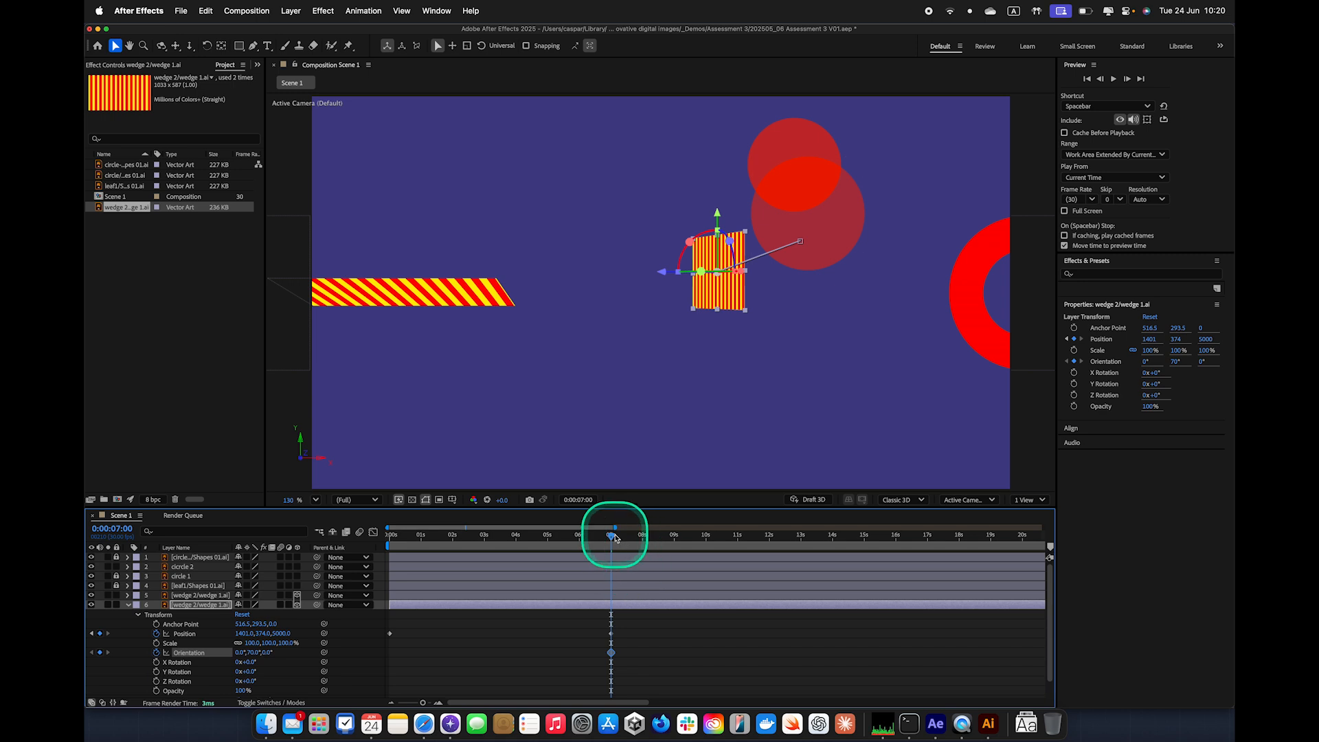
mouse_move(615, 536)
left_mouse_down()
mouse_move(339, 533)
mouse_move(610, 552)
left_mouse_up()
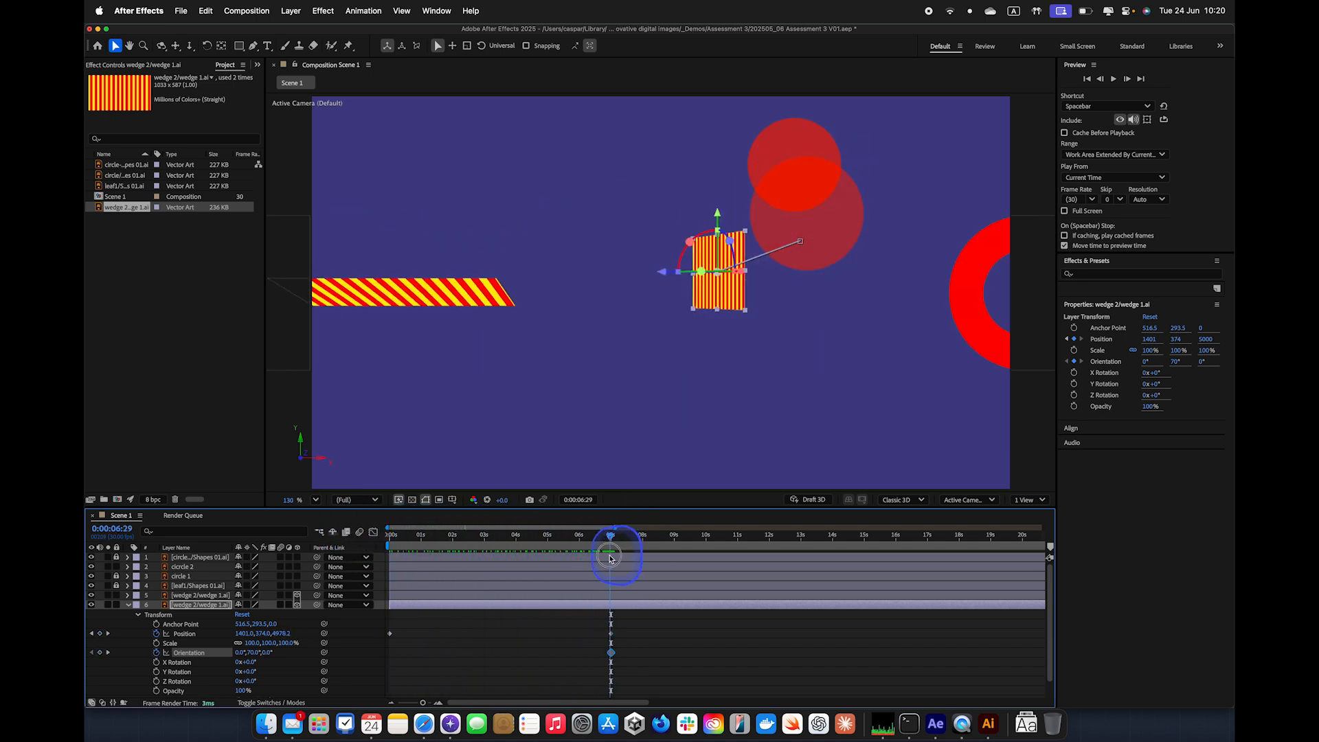
- Set the second wedge layer's Y orientation to 0° at its first Position keyframe, 0:00:00:00
left_click(92, 634)
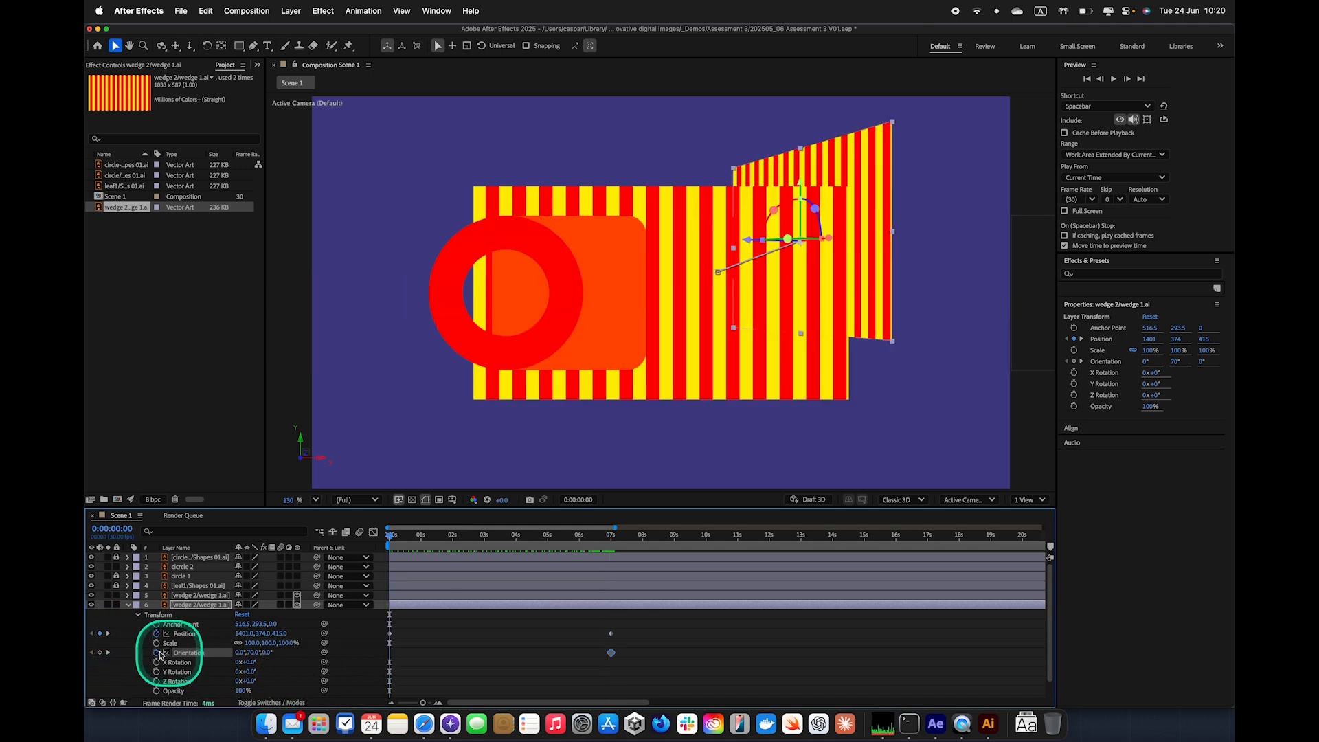
left_click(253, 653)
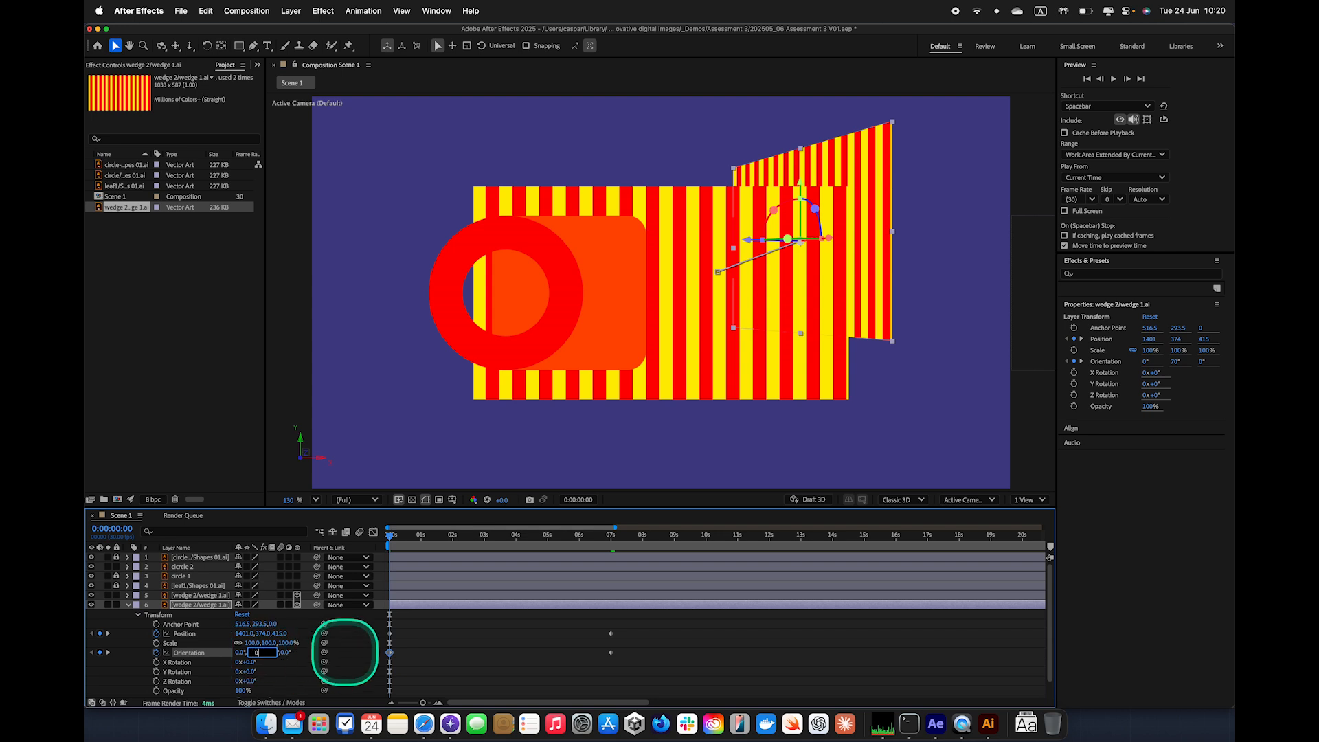
key("Return")
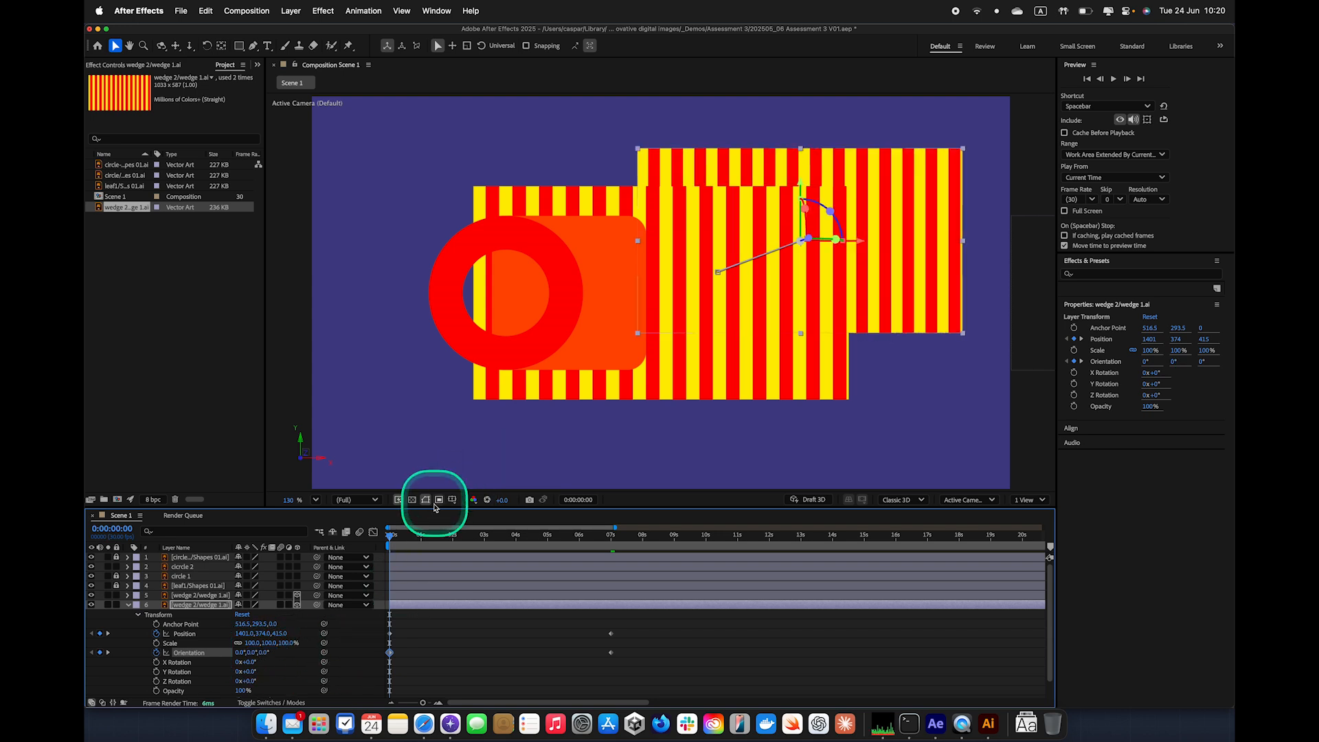
- Scrub through the first seven seconds to review both wedge animations, save the project and collapse the layer's properties
left_click_drag(391, 538, 614, 492)
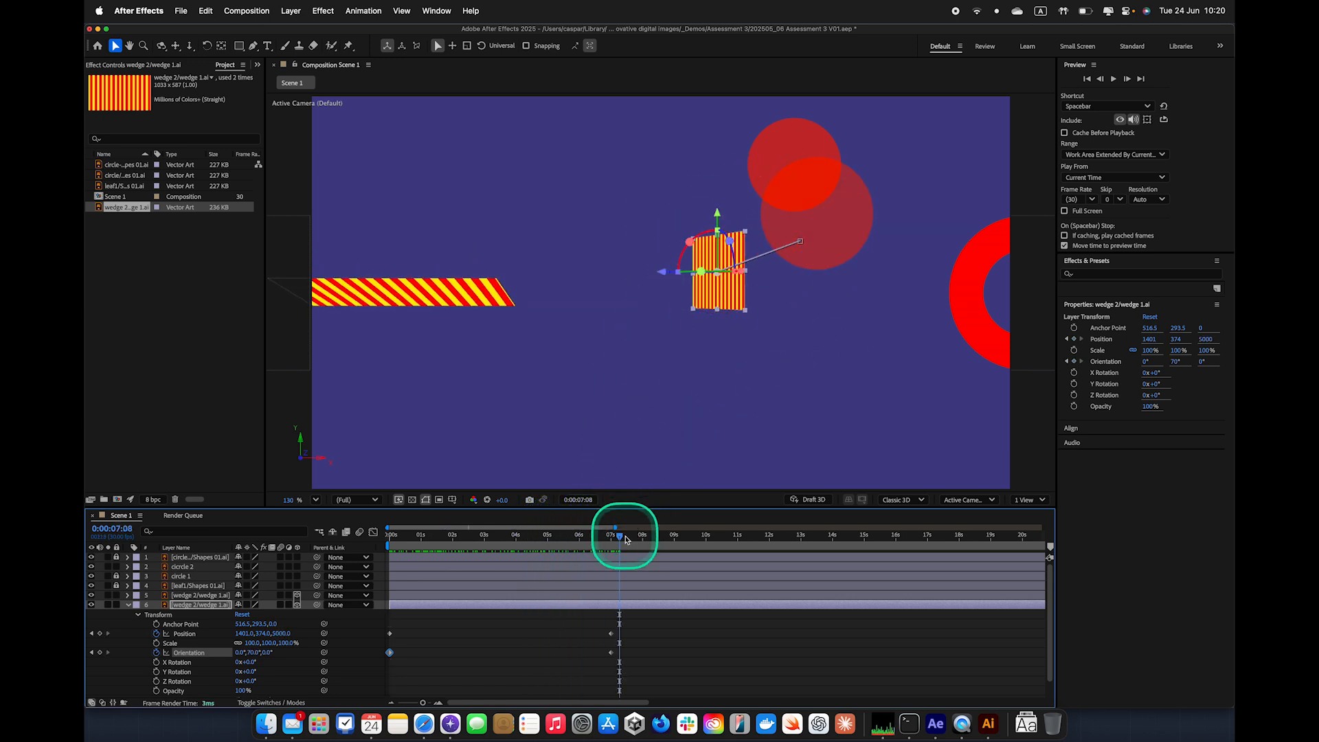
left_click_drag(626, 540, 365, 538)
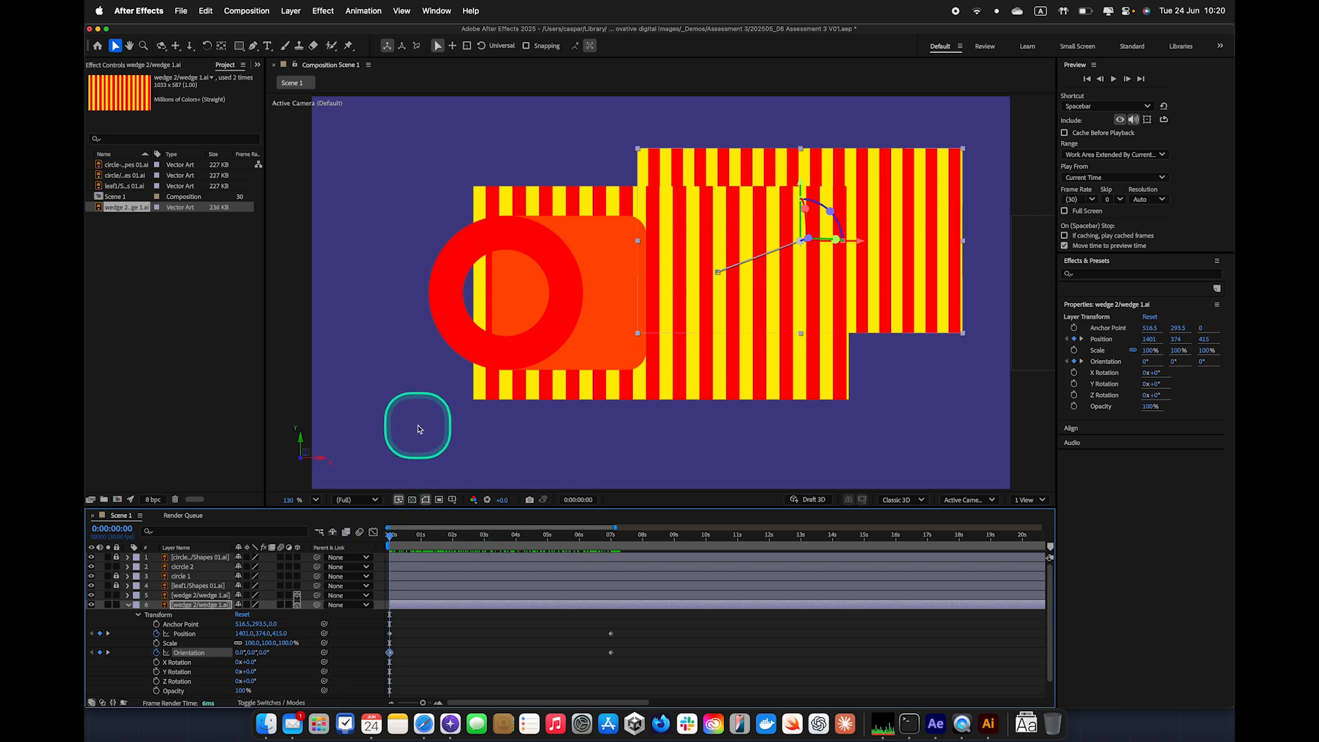
key("super+s")
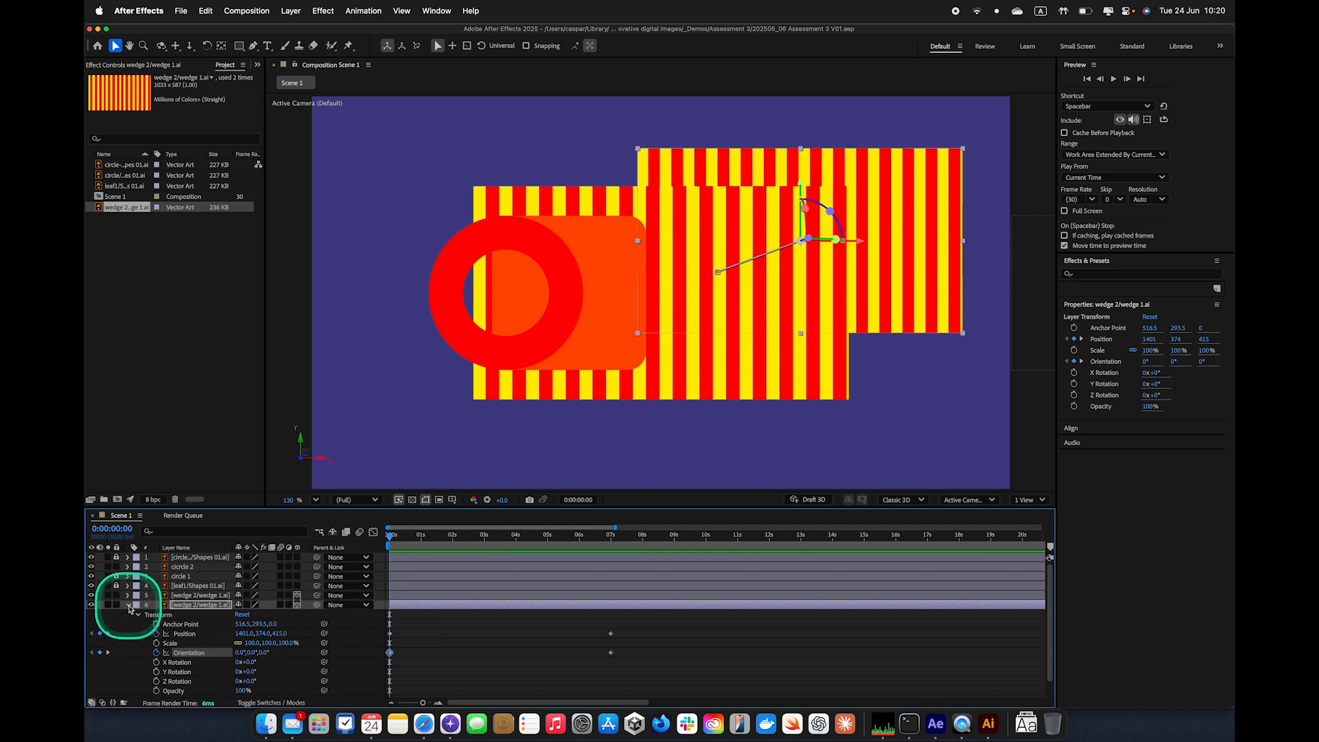
left_click(128, 605)
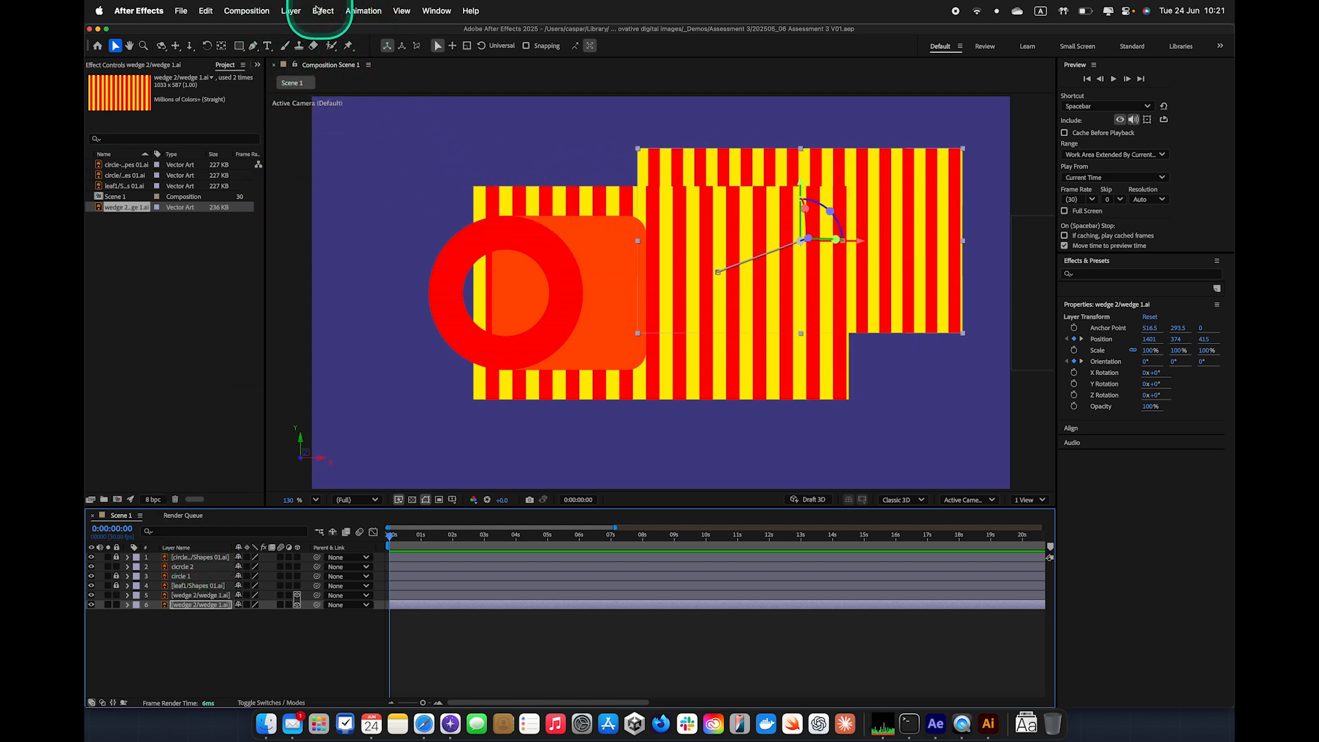
- Create a two-node camera layer named Camera 1 with the 50mm preset
left_click(293, 11)
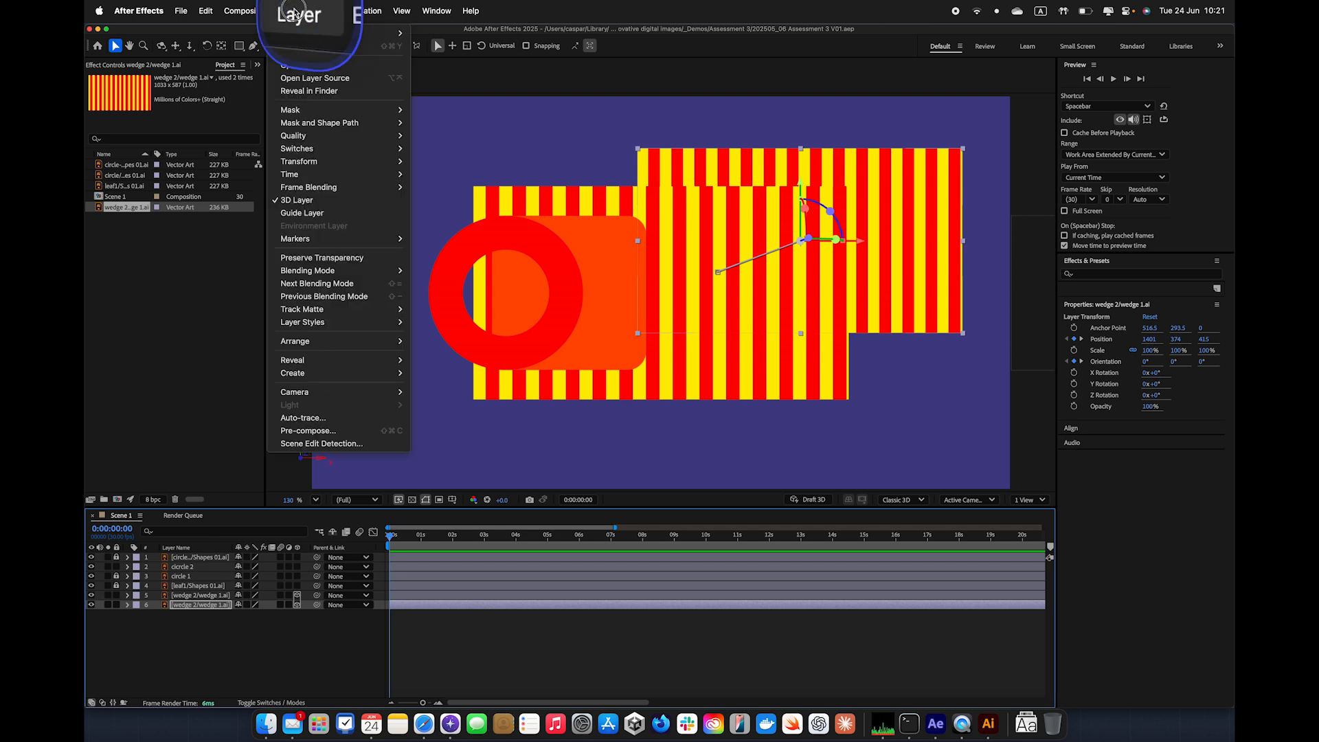
mouse_move(300, 34)
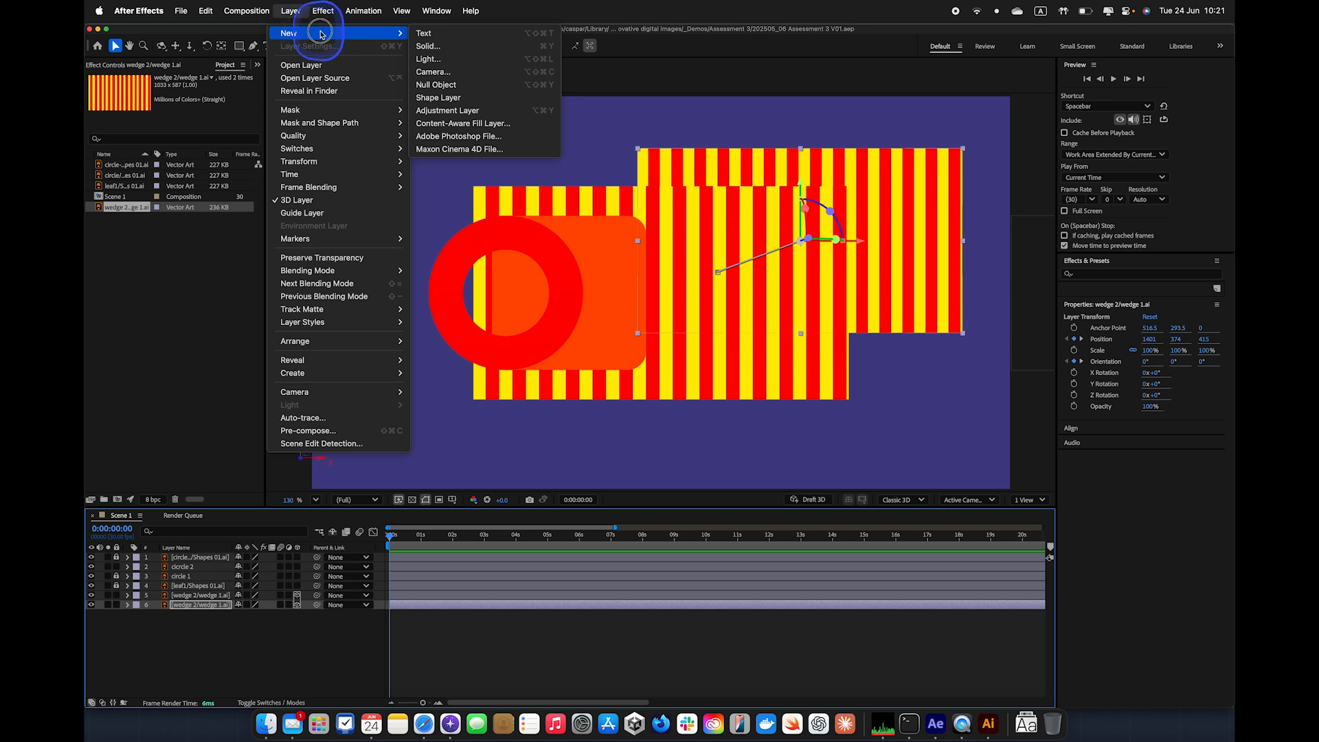
left_click(447, 73)
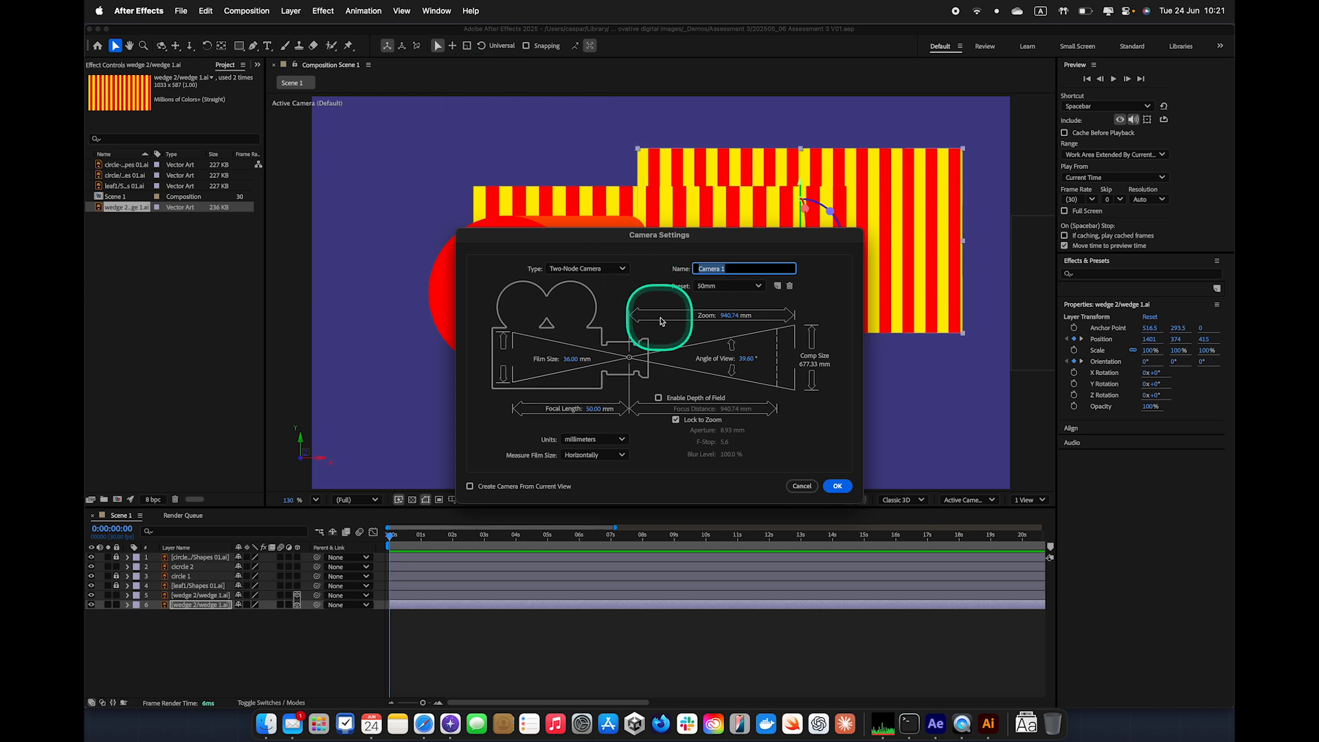
left_click_drag(660, 246, 652, 168)
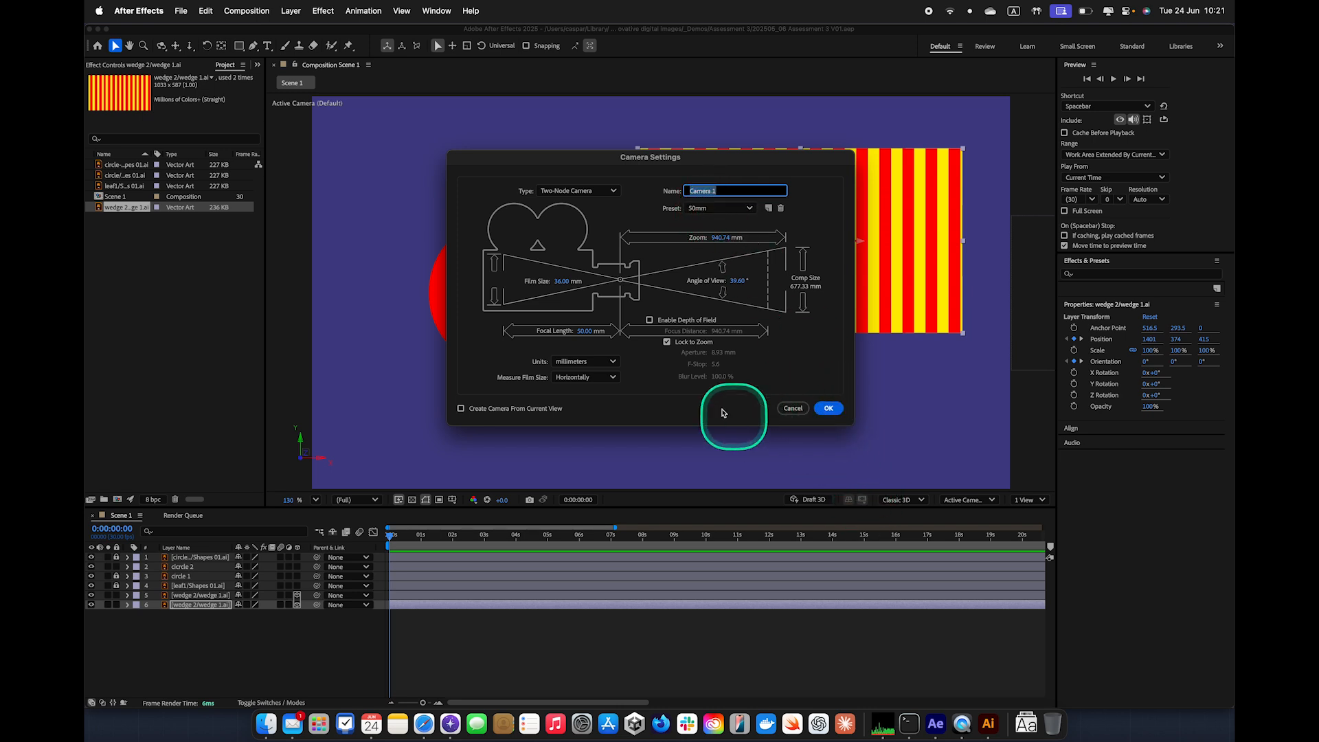
left_click(831, 409)
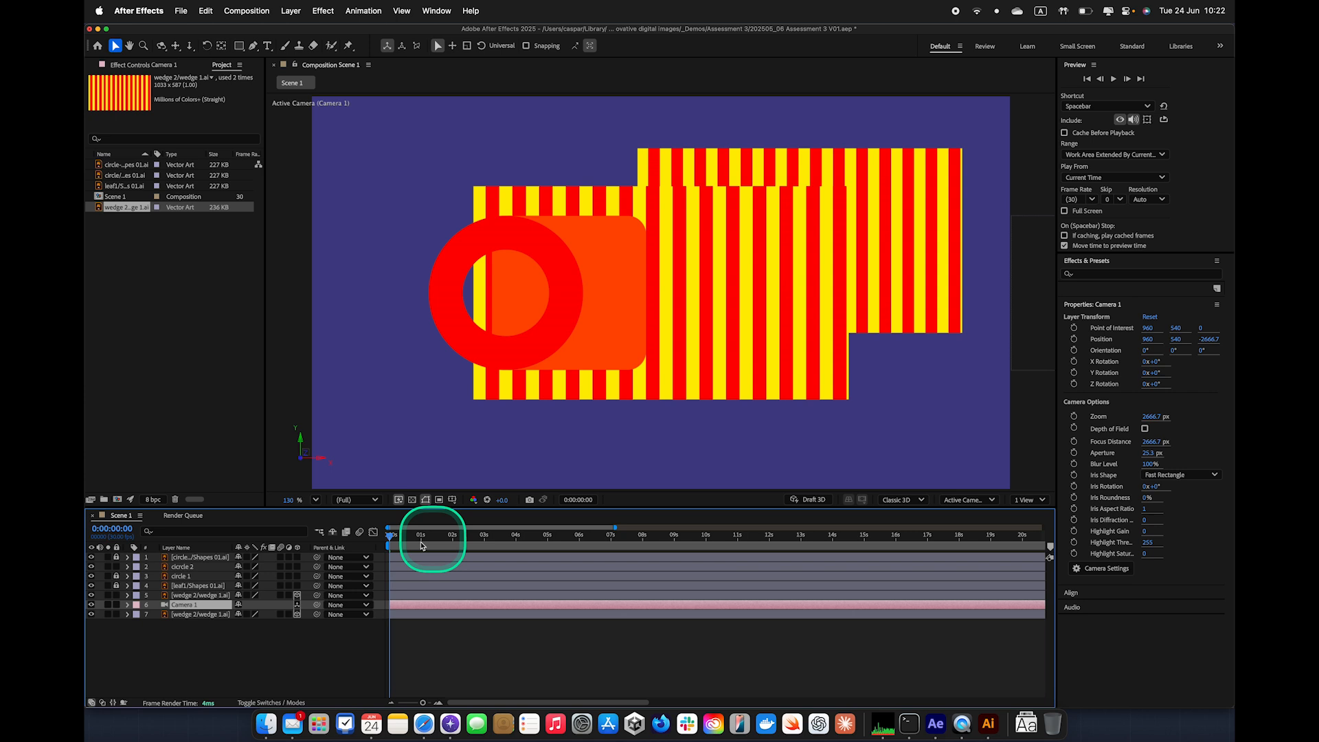
- Move the Camera 1 layer to the top of the layer stack and expand its property groups
left_click_drag(187, 608, 187, 558)
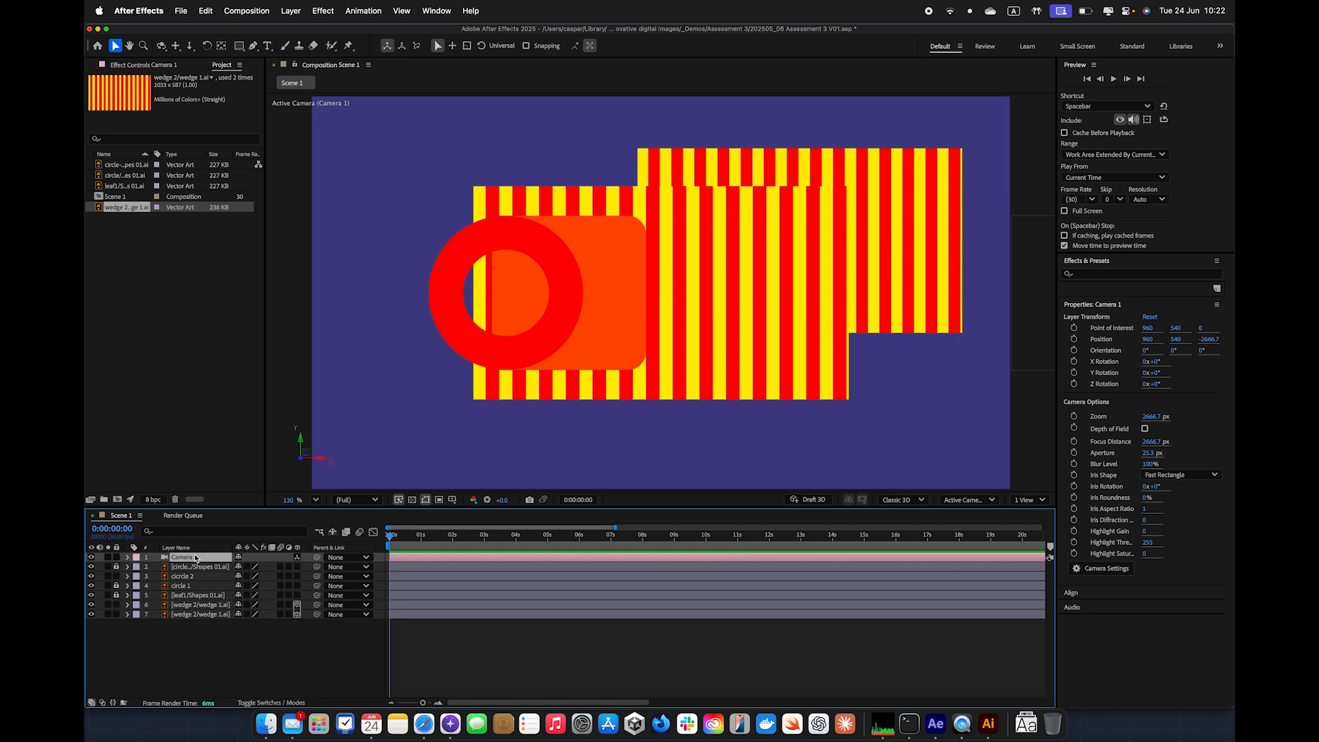
left_click(221, 559)
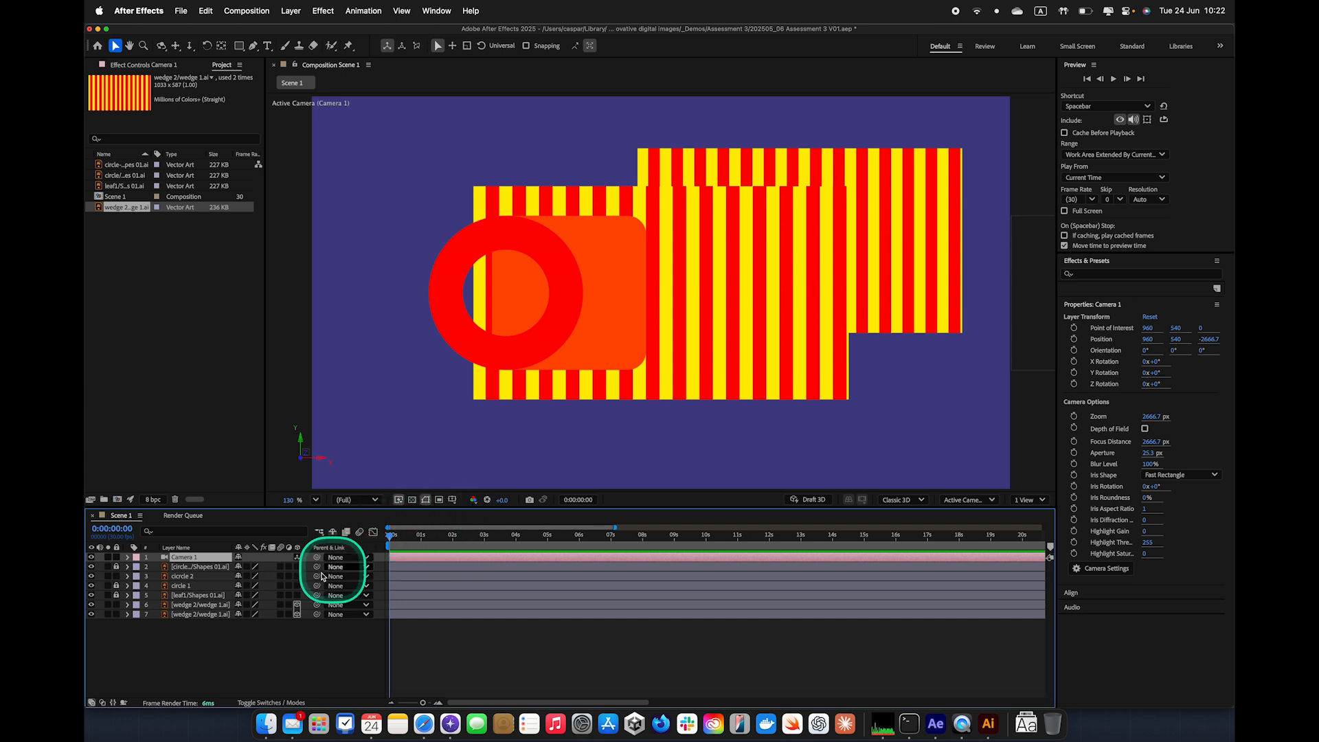
left_click(128, 558)
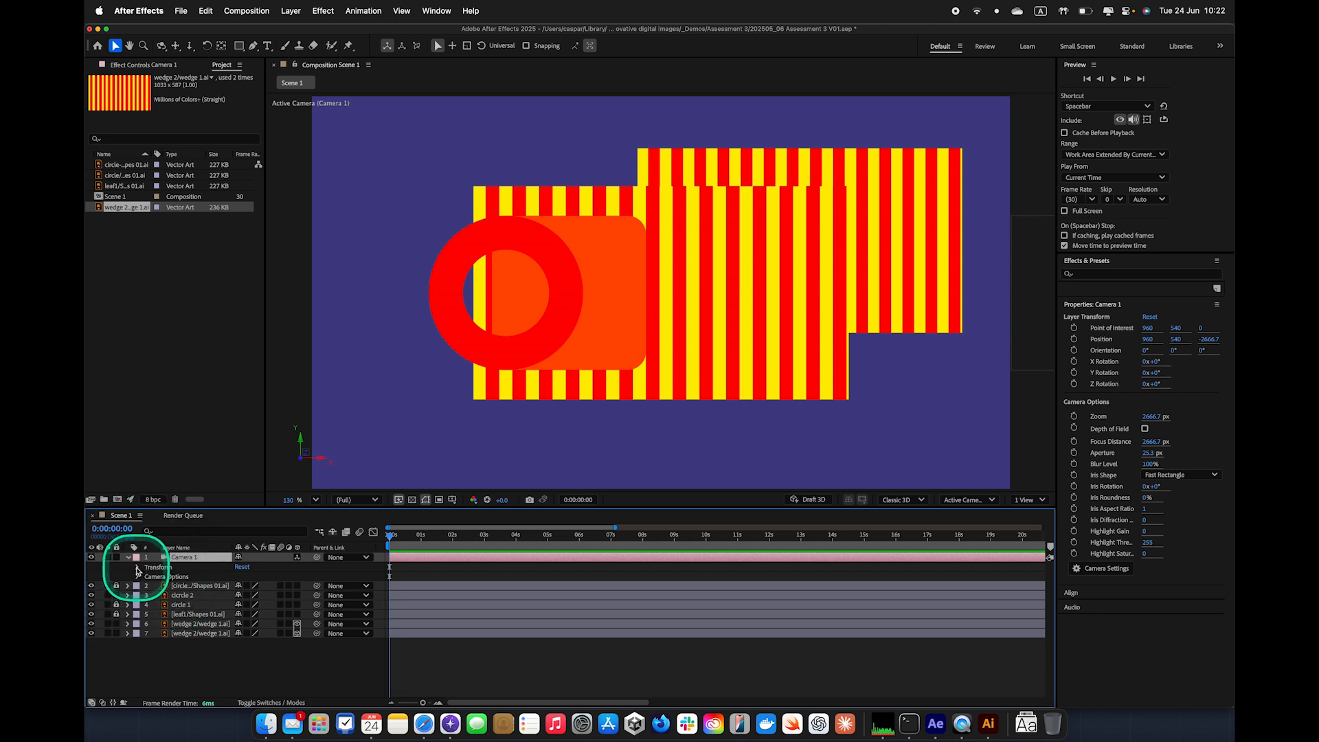
- Add Position keyframes to the Camera 1 layer at 0:00:00:00 and 0:00:09:00
left_click(138, 568)
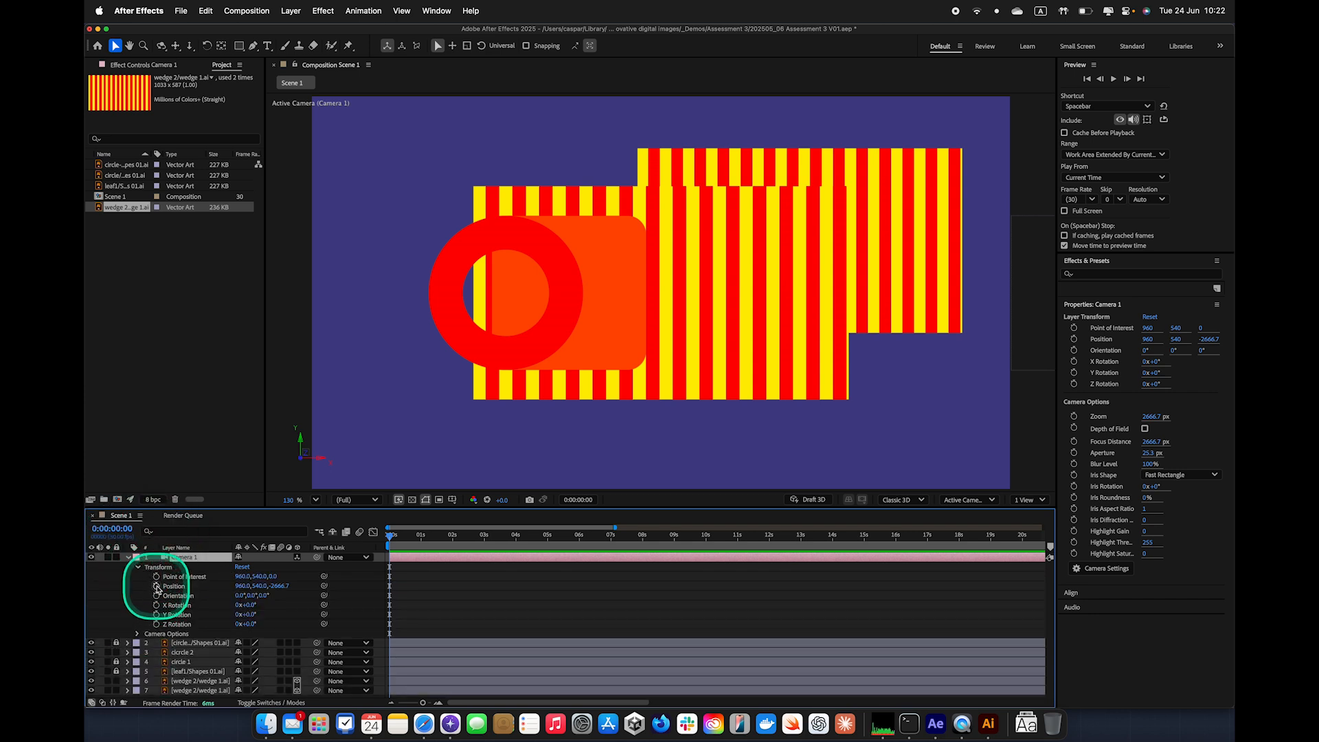
left_click(157, 587)
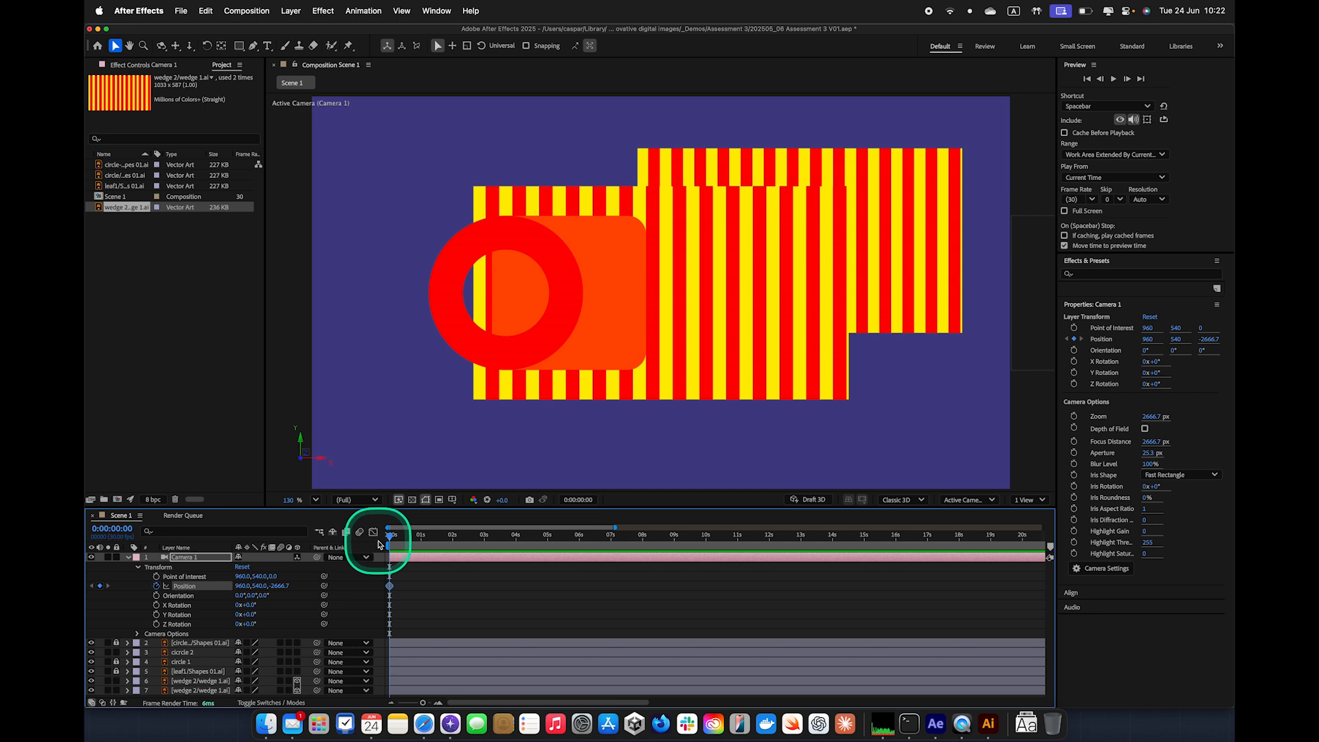
left_click_drag(389, 542, 665, 540)
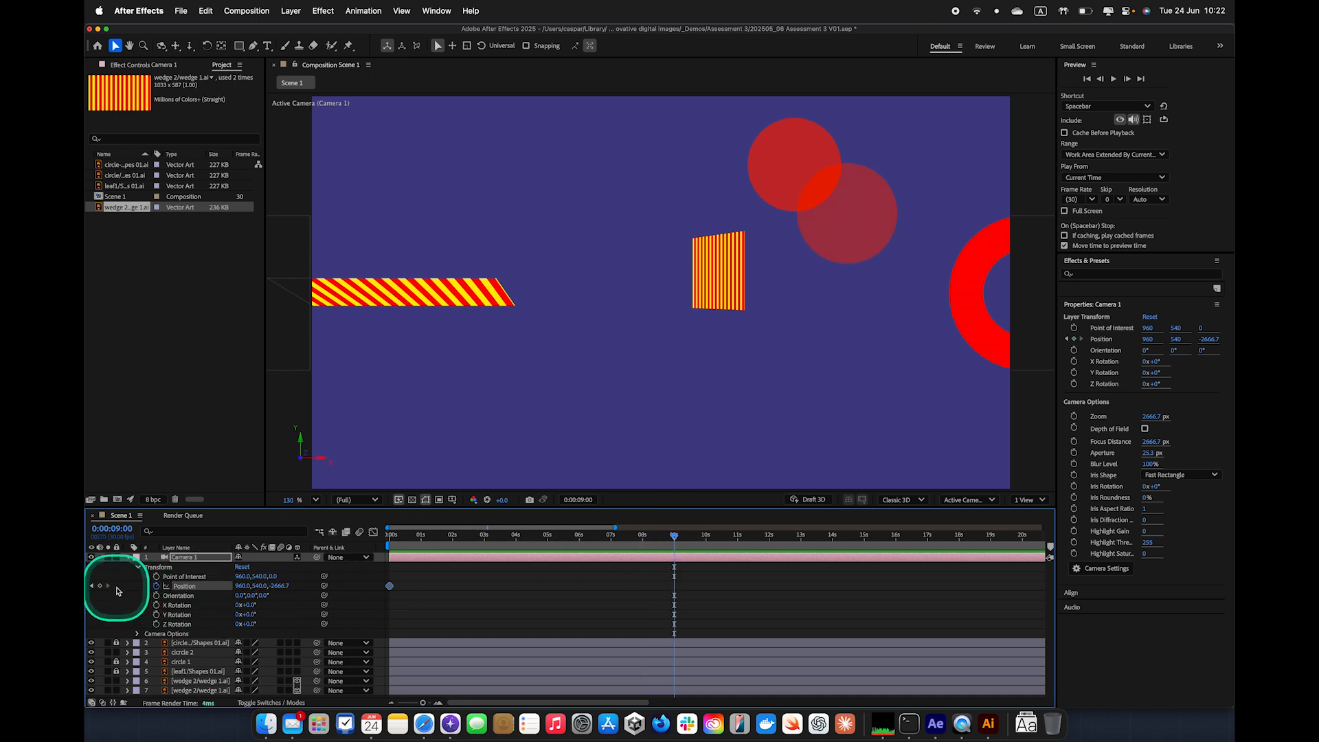
left_click(101, 586)
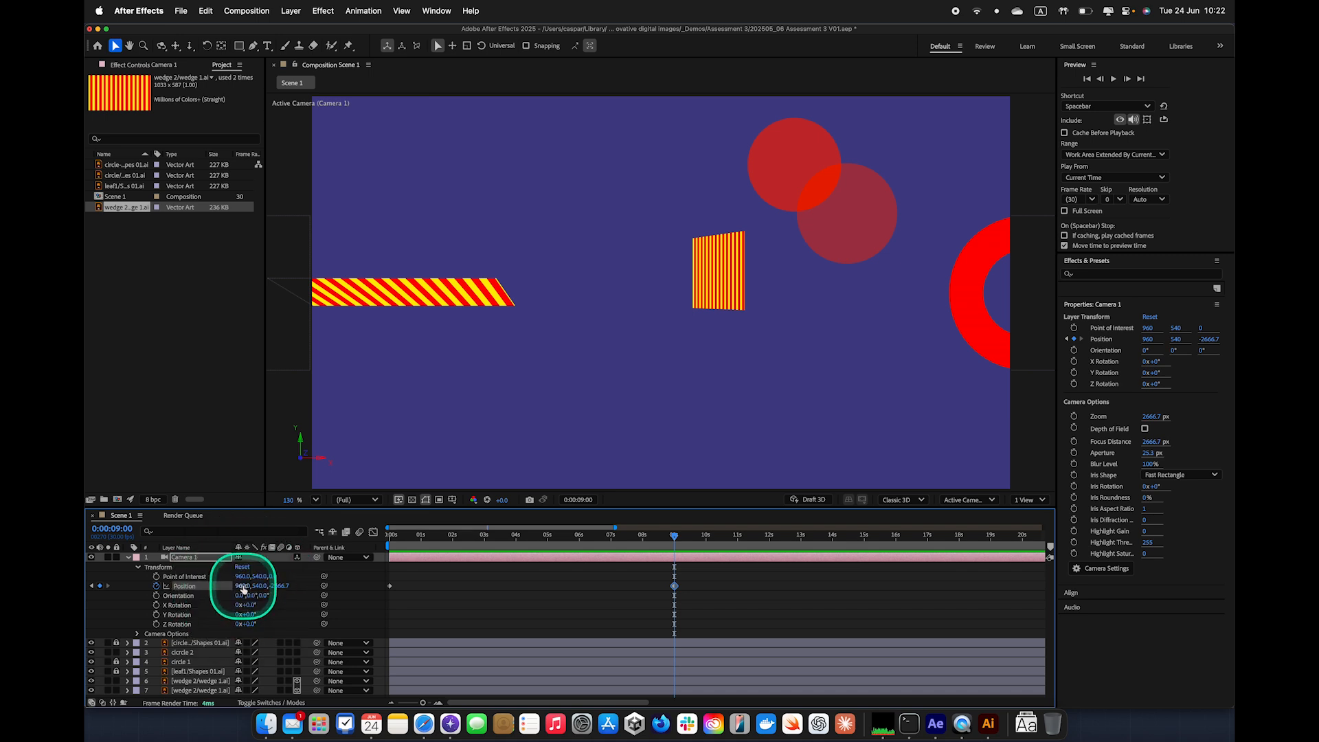
- Set Camera 1's X position to 2137 at the 0:00:09:00 keyframe and scrub the timeline to check the camera move
left_click_drag(242, 586, 716, 557)
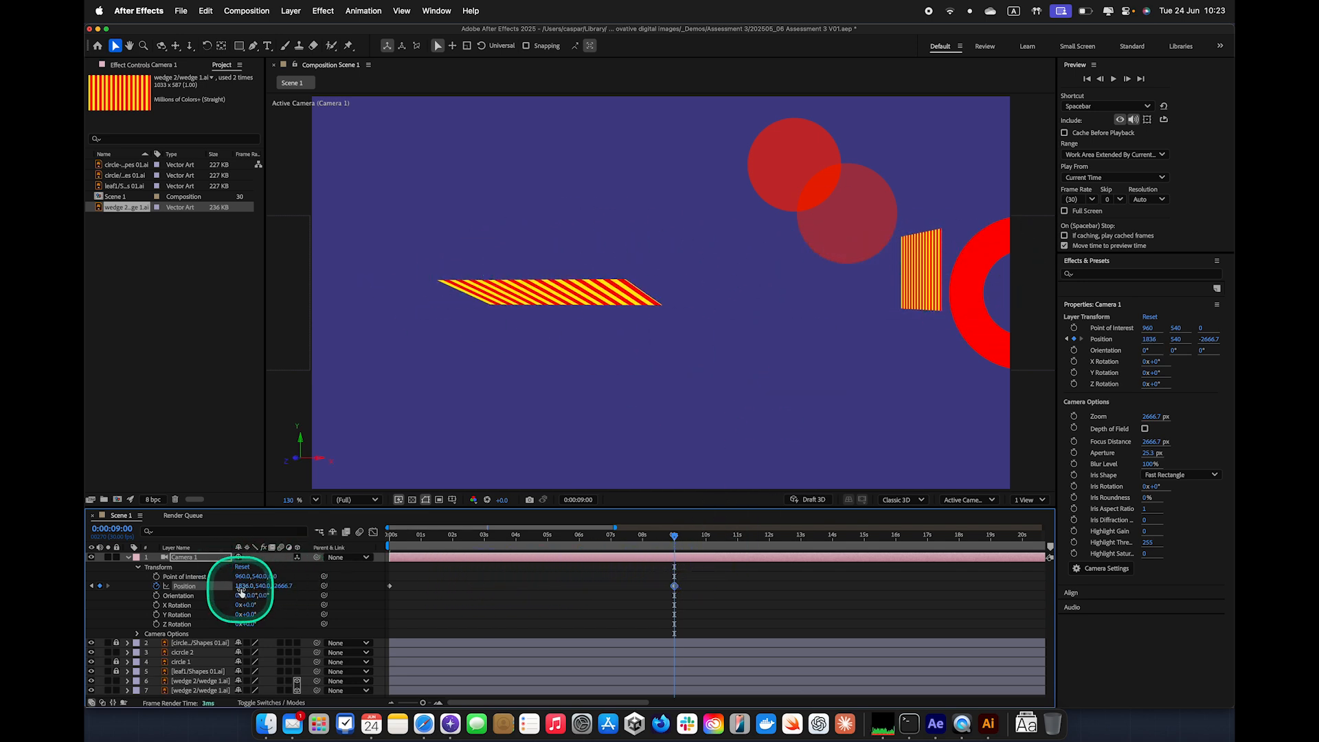
left_click_drag(241, 592, 392, 572)
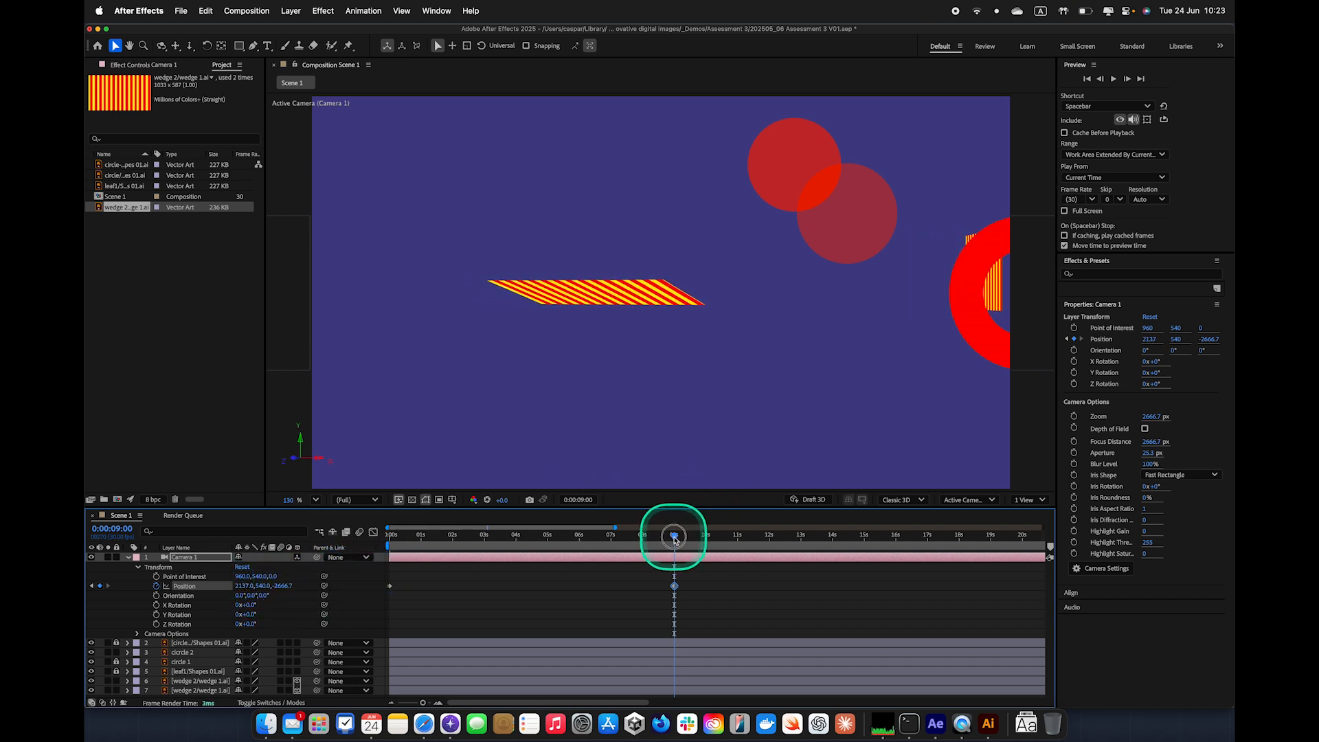
left_click_drag(674, 538, 609, 536)
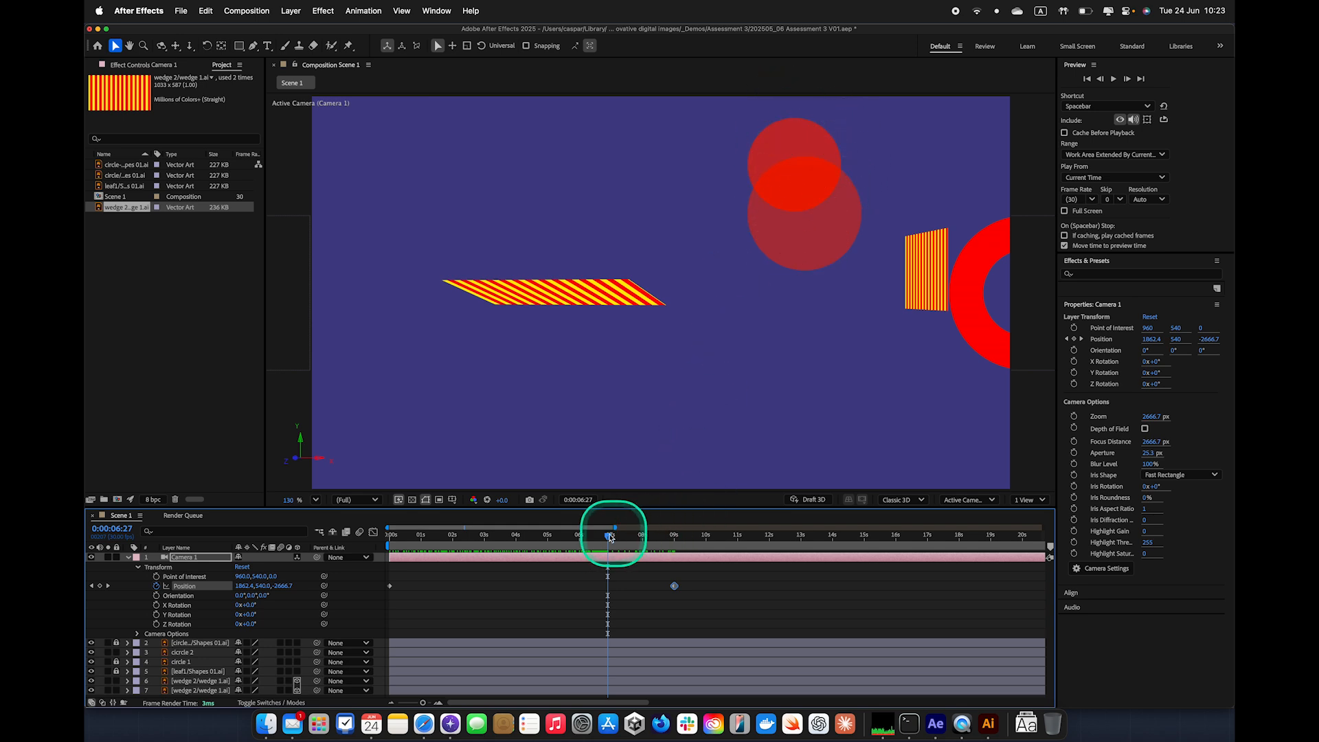
left_click_drag(608, 537, 674, 533)
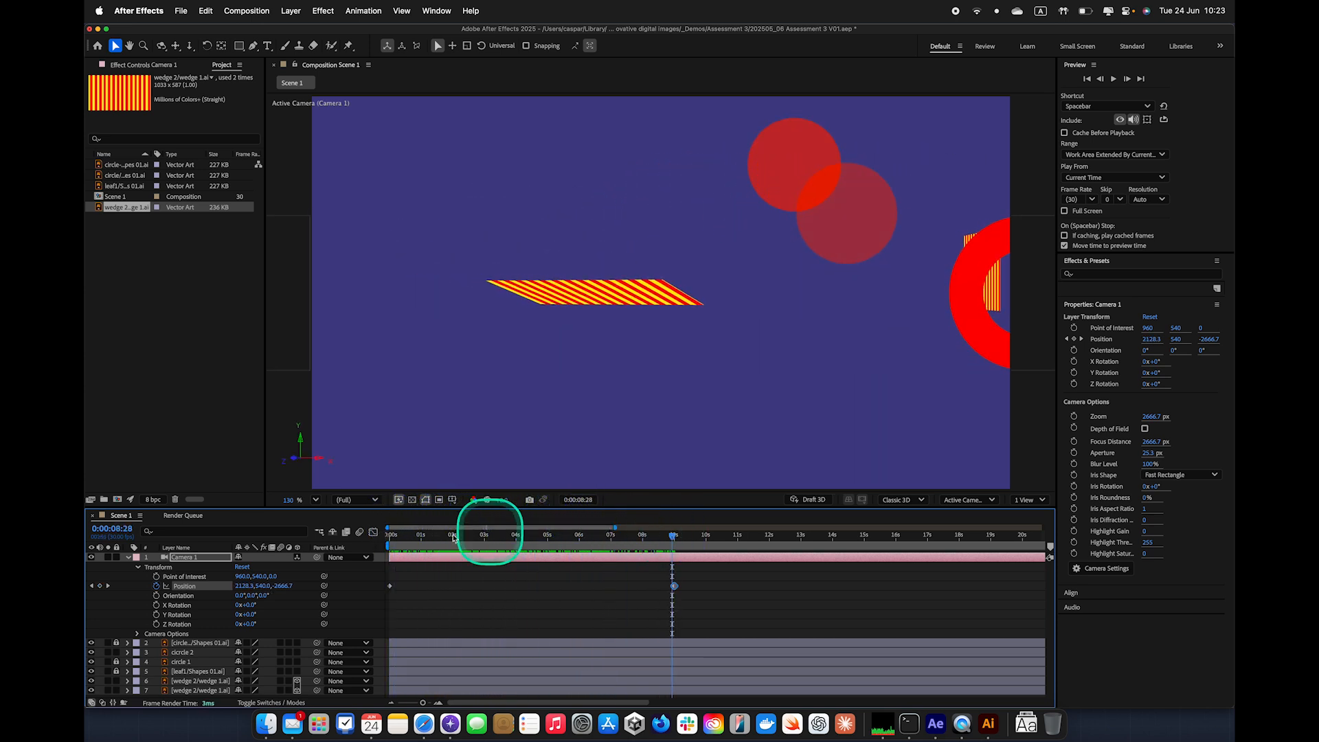
- Collapse Camera 1's properties, unlock the locked circle and leaf layers, and convert layers 2 through 5 to 3D layers
left_click(128, 558)
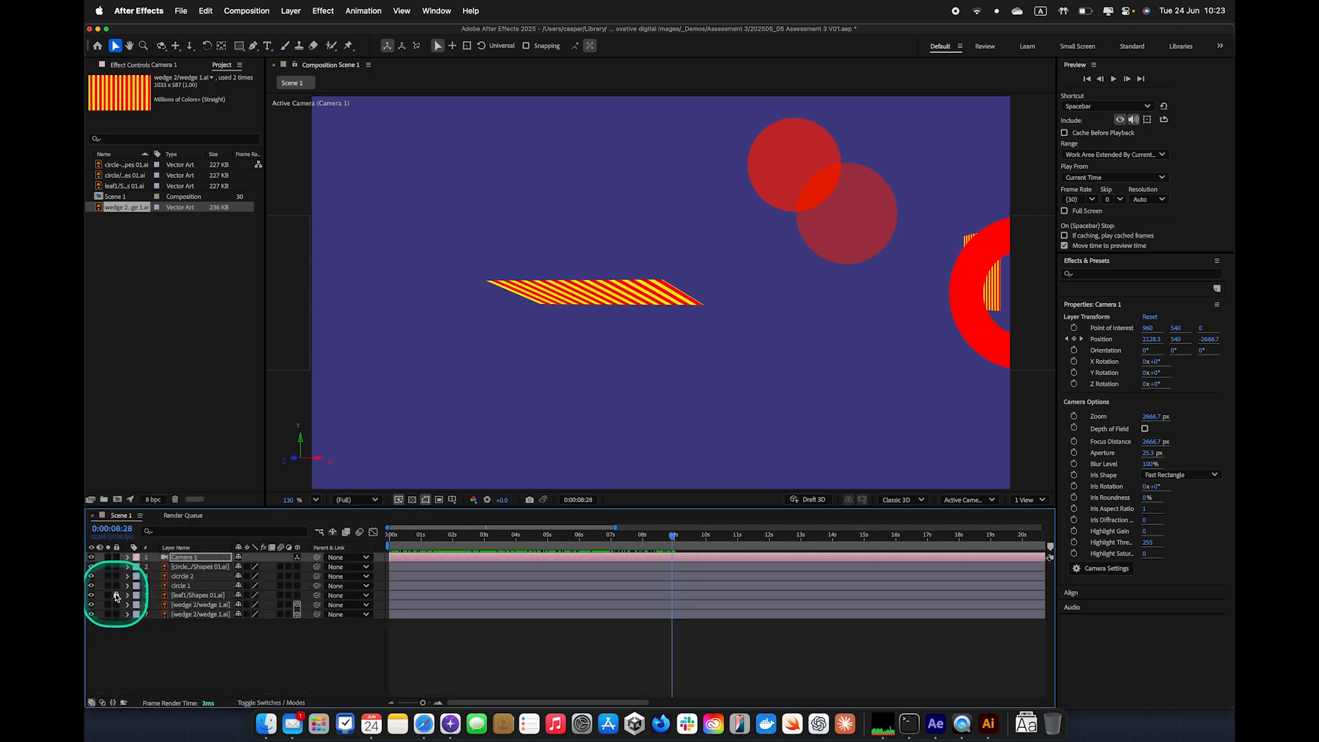
left_click(190, 596)
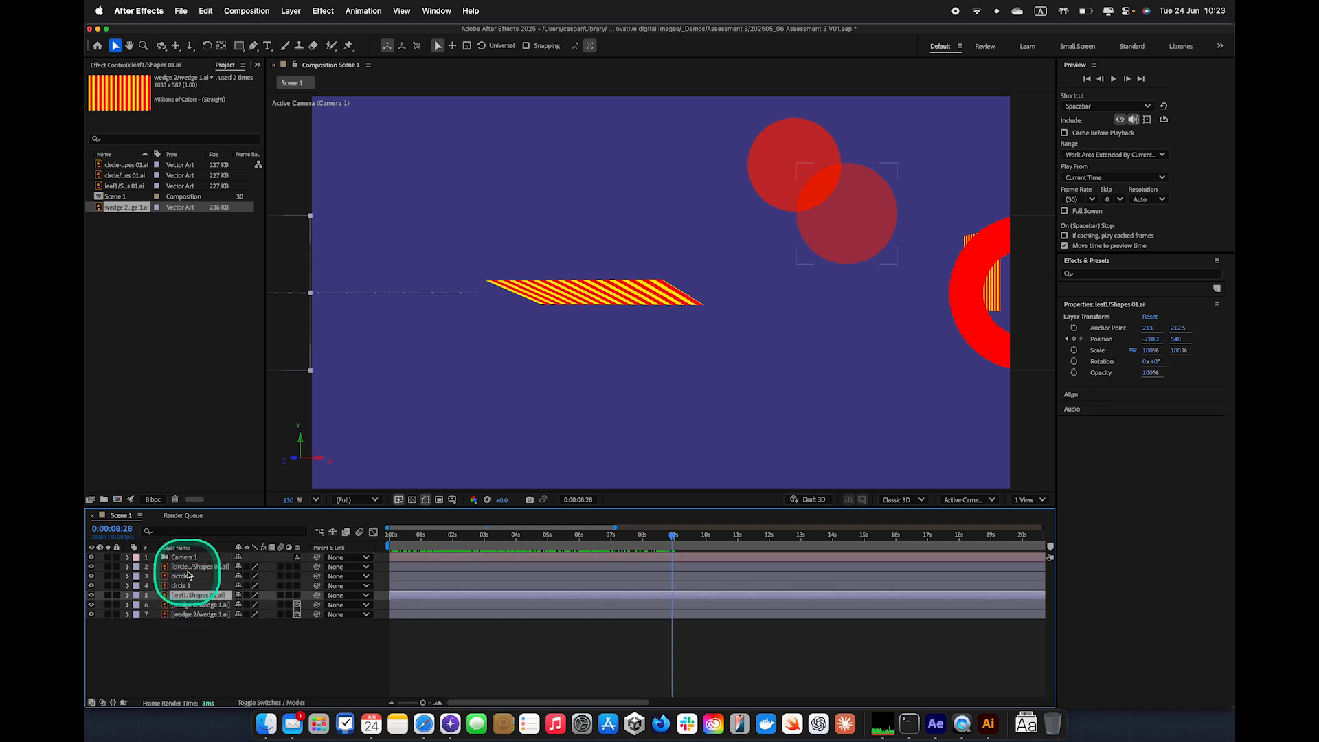
left_click(188, 569, "shift")
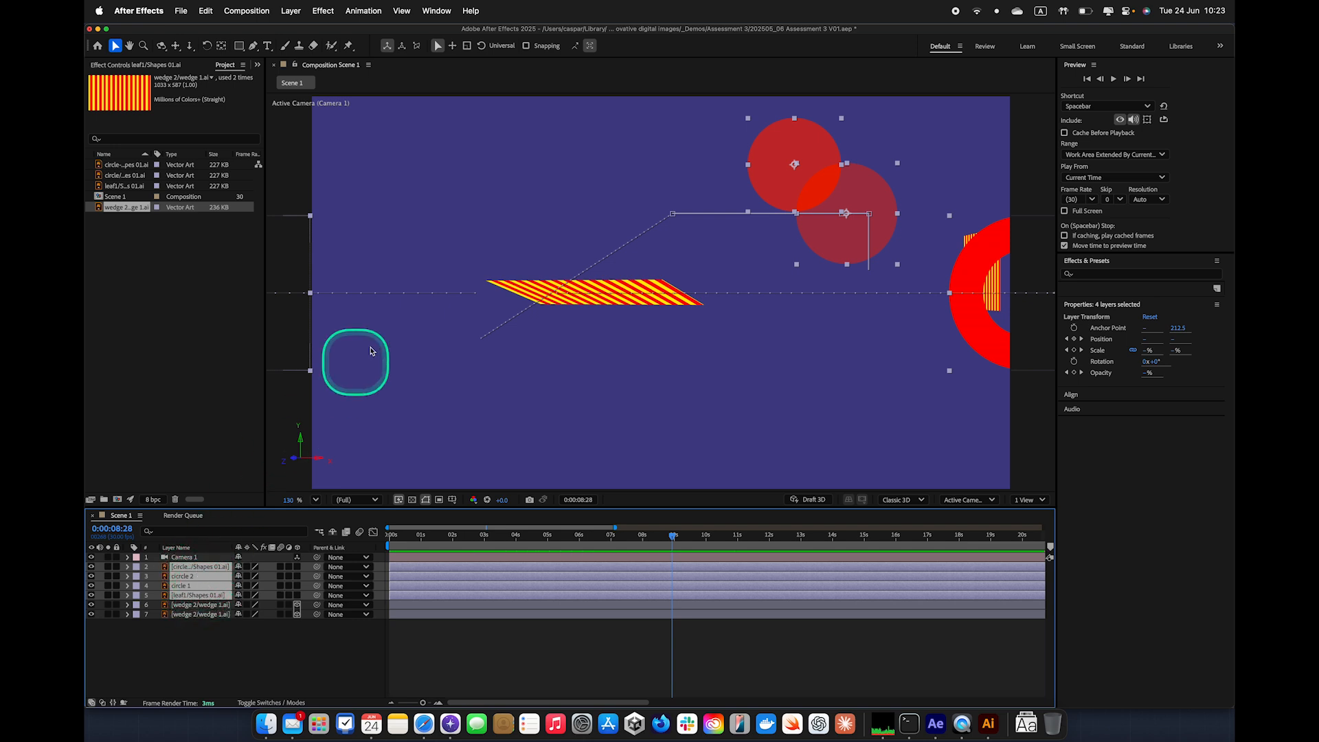
left_click(297, 9)
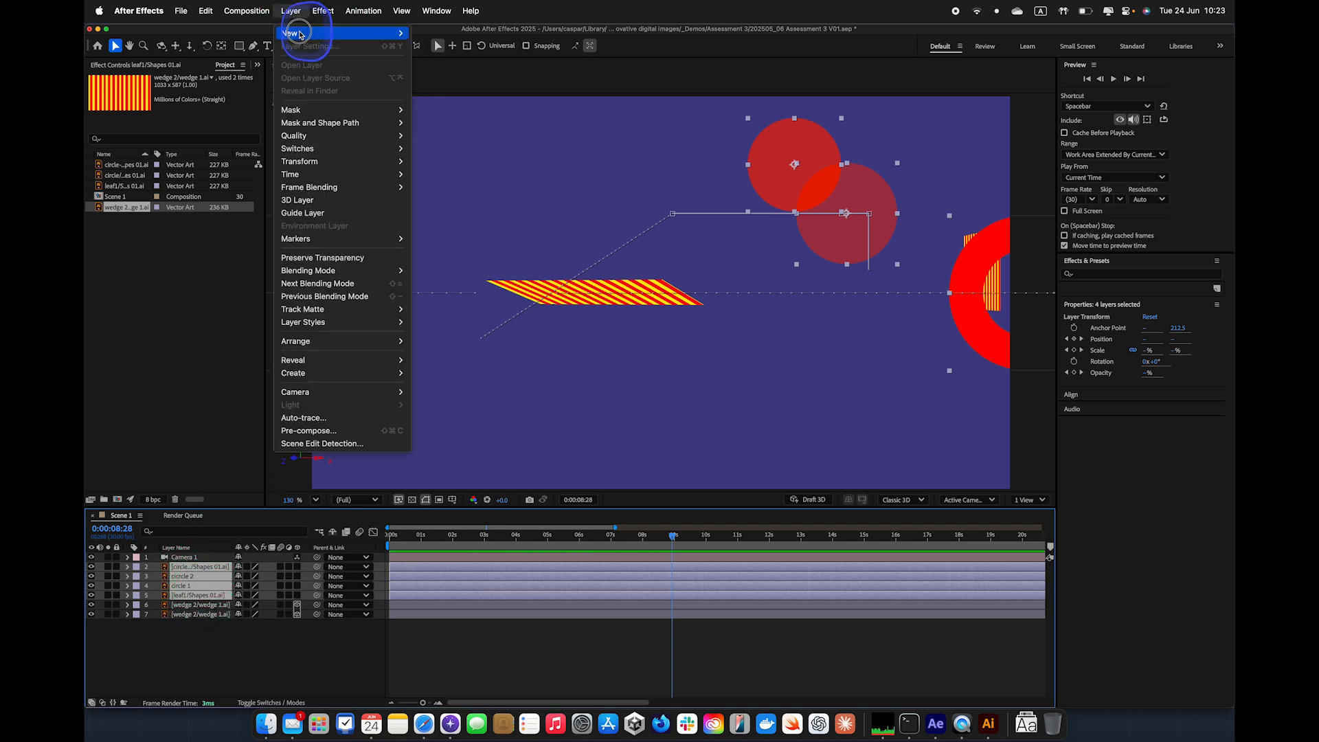
mouse_move(301, 35)
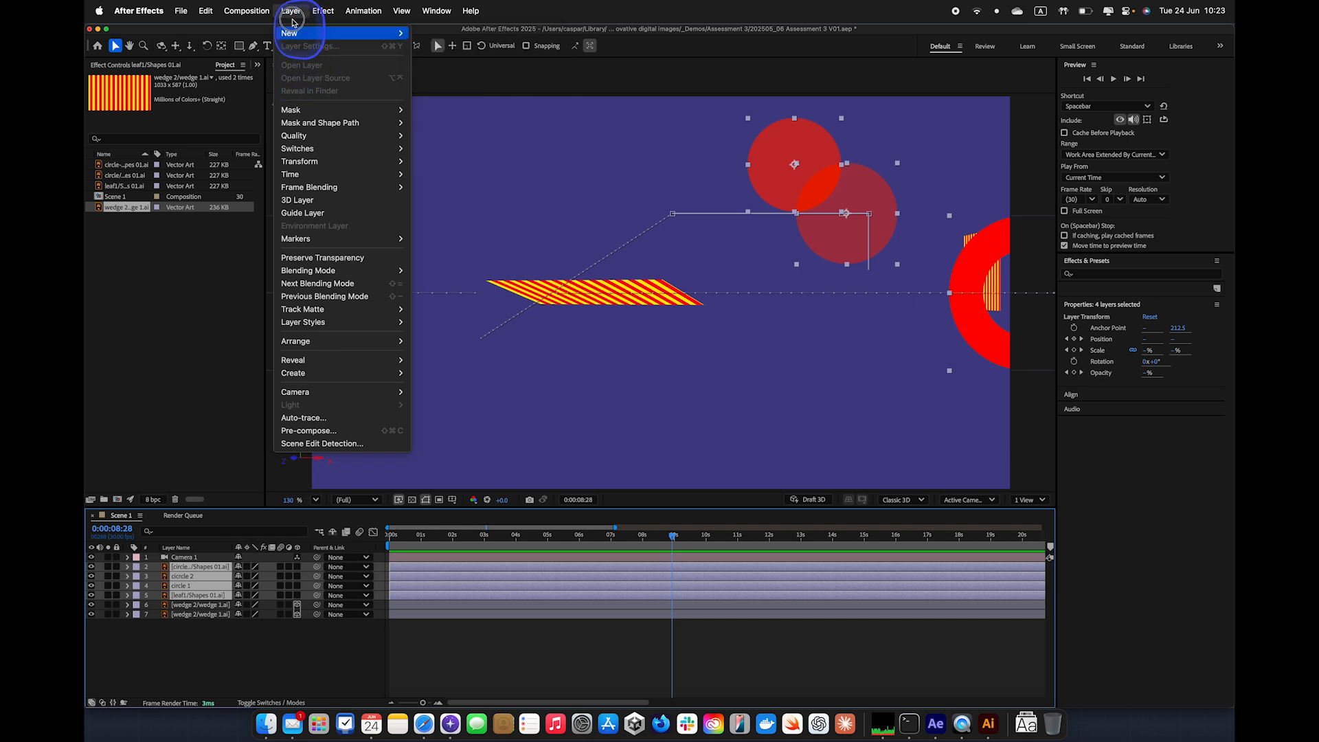
left_click(297, 200)
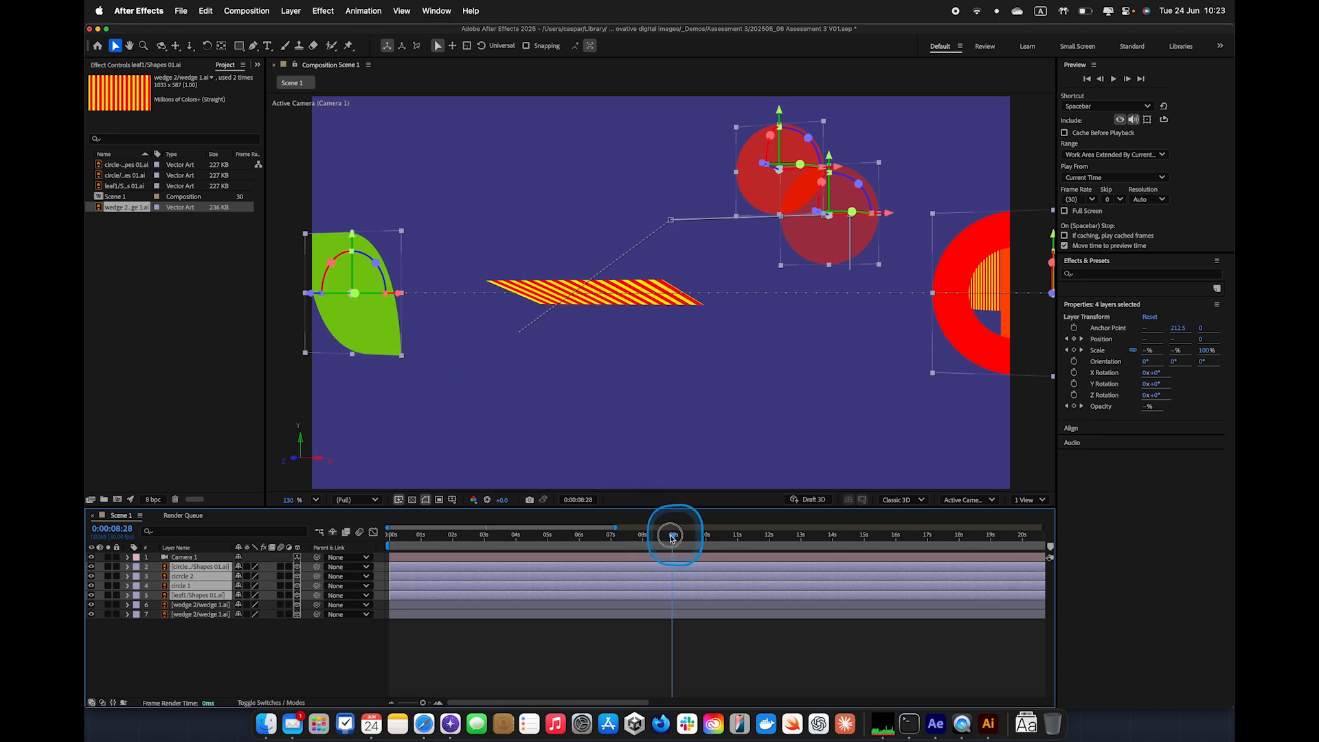
- Deselect all layers, preview the camera animation from the start, scrub through it and return to 0:00:00:00
left_click_drag(671, 538, 391, 501)
left_click(286, 648)
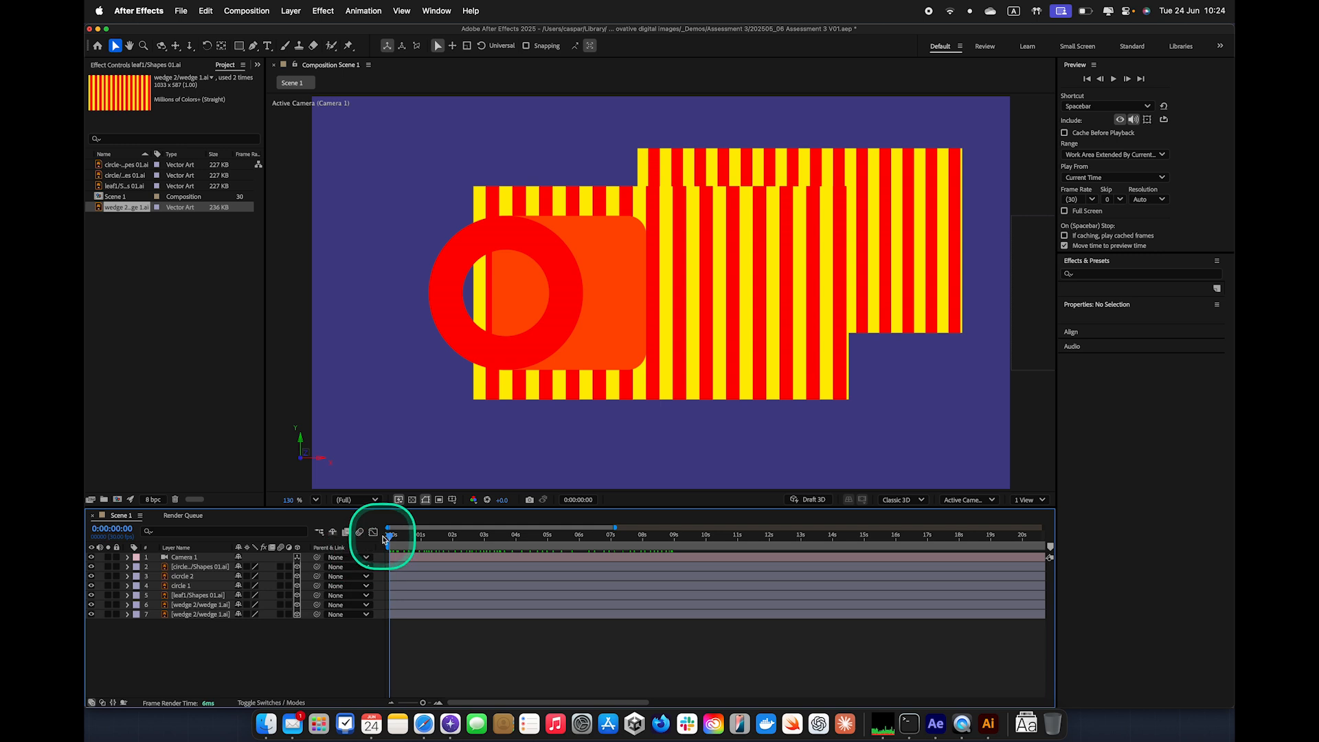
left_click(1114, 78)
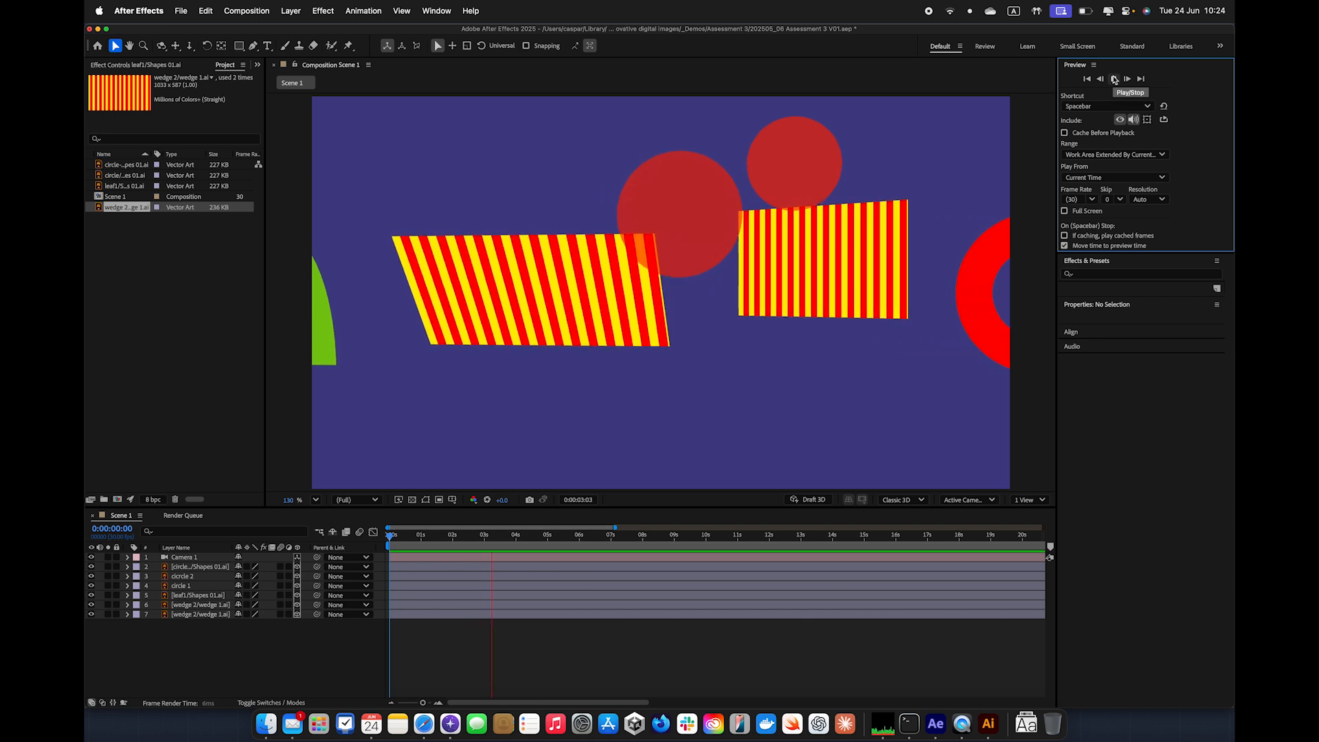
left_click(1115, 78)
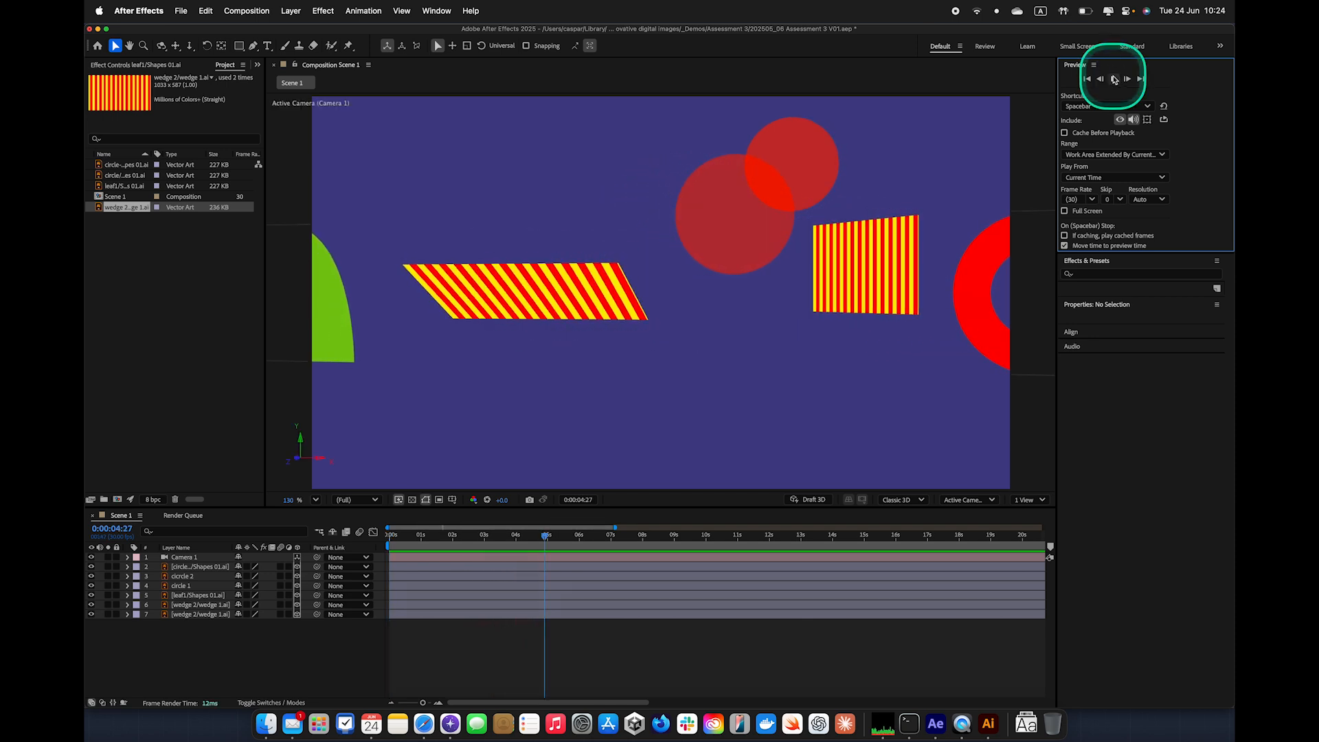
left_click(543, 592)
left_click_drag(554, 539, 593, 539)
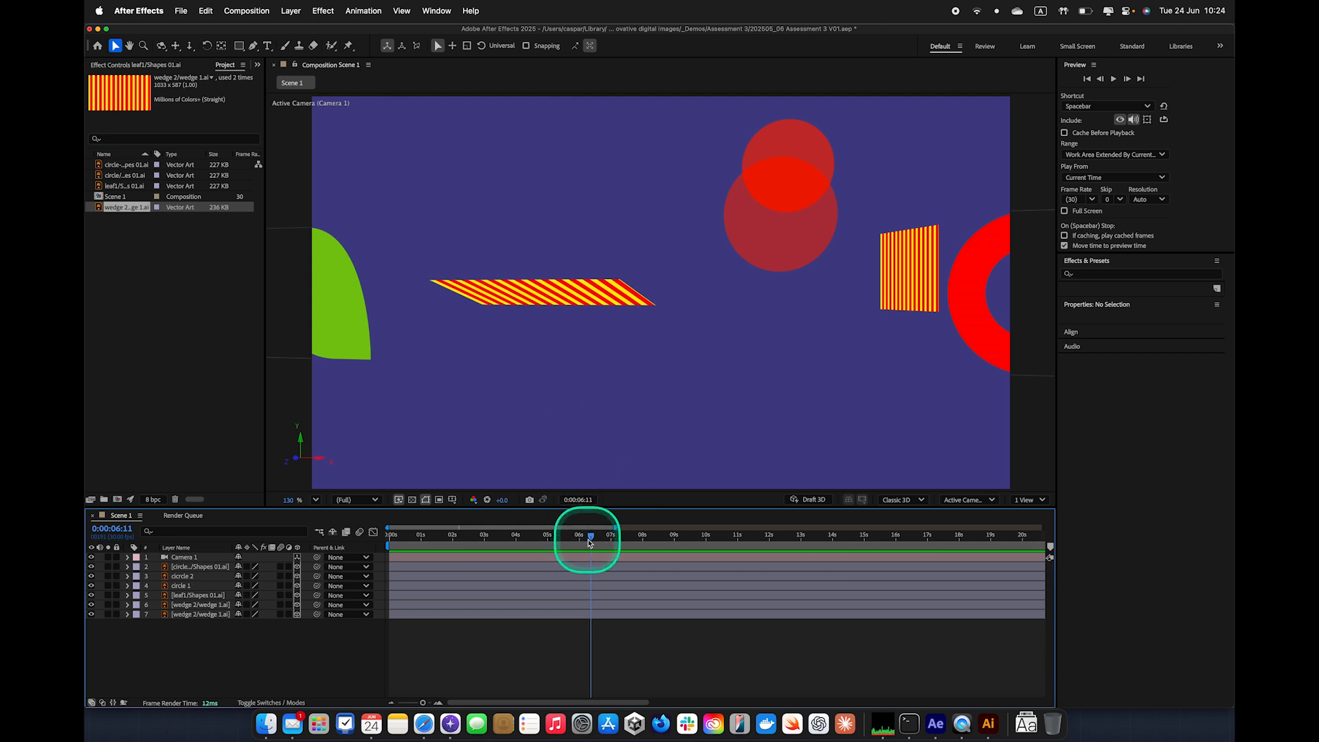
left_click_drag(590, 543, 354, 507)
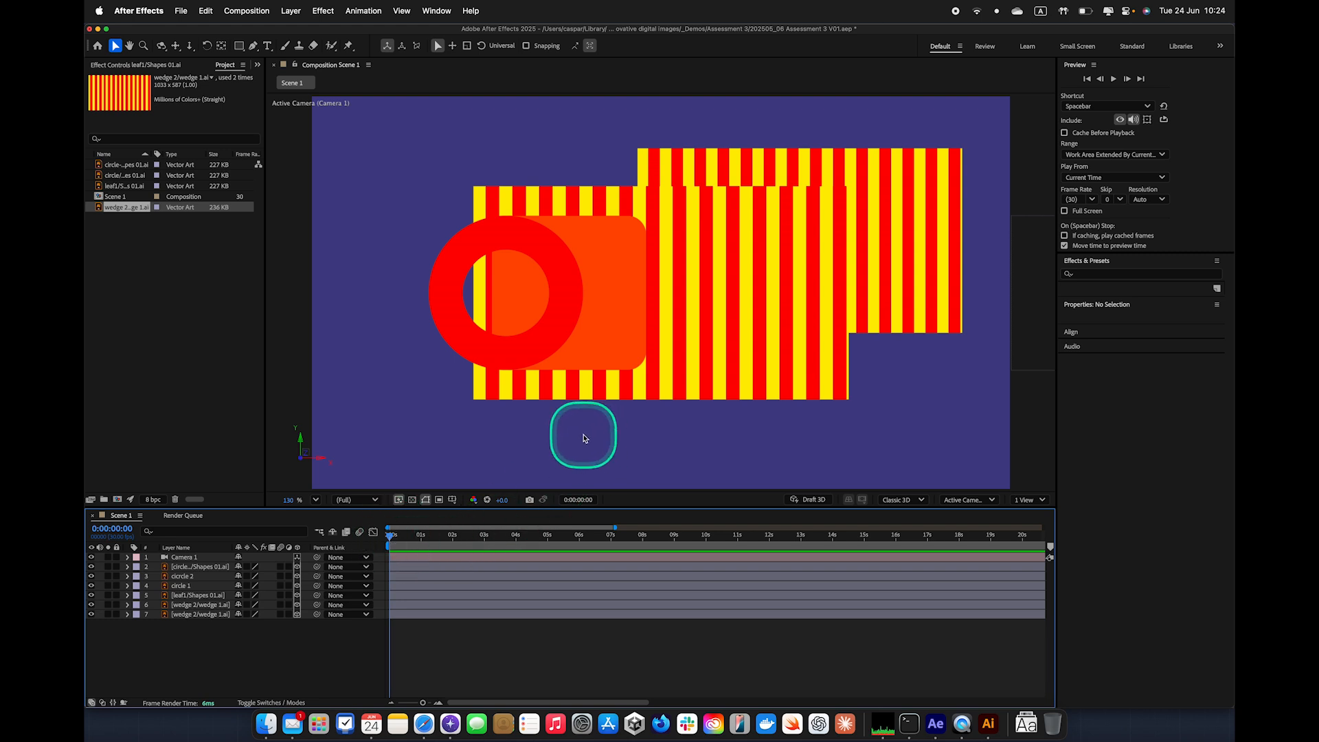
mouse_move(390, 539)
left_mouse_down()
mouse_move(589, 539)
mouse_move(376, 536)
left_mouse_up()
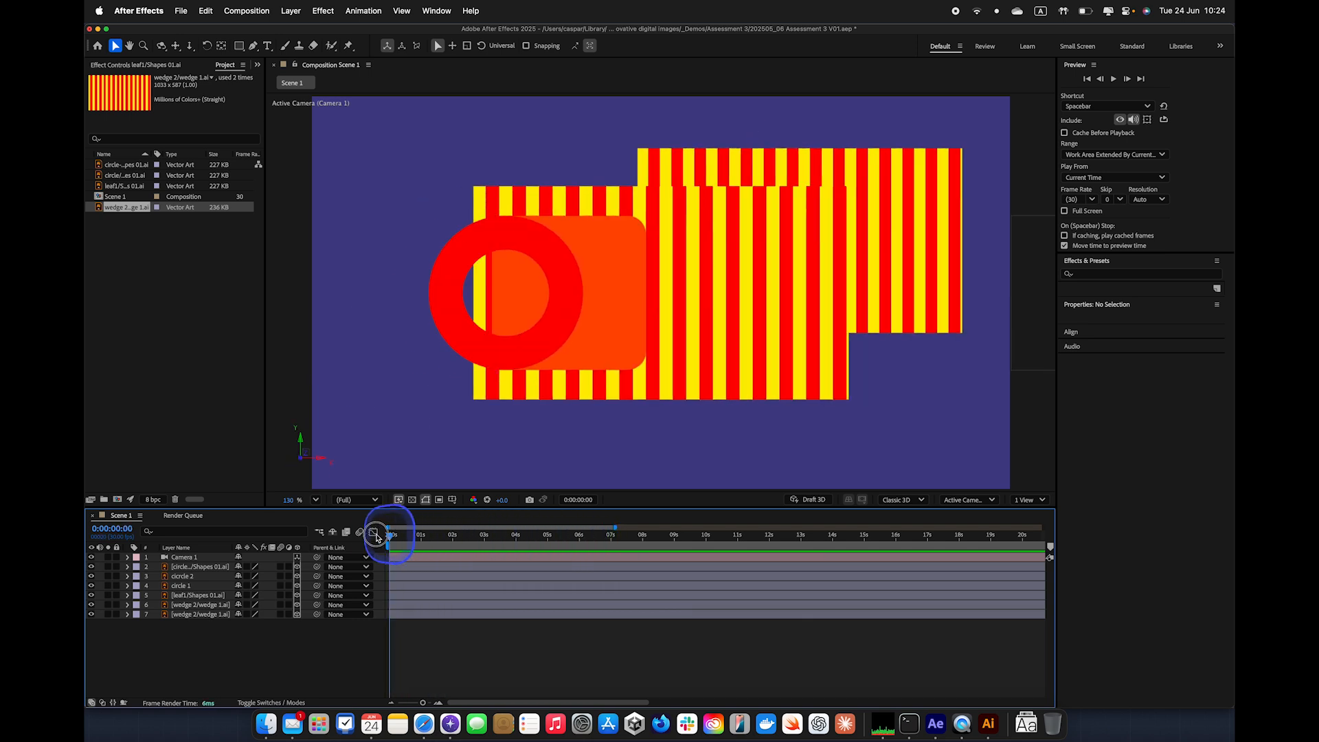